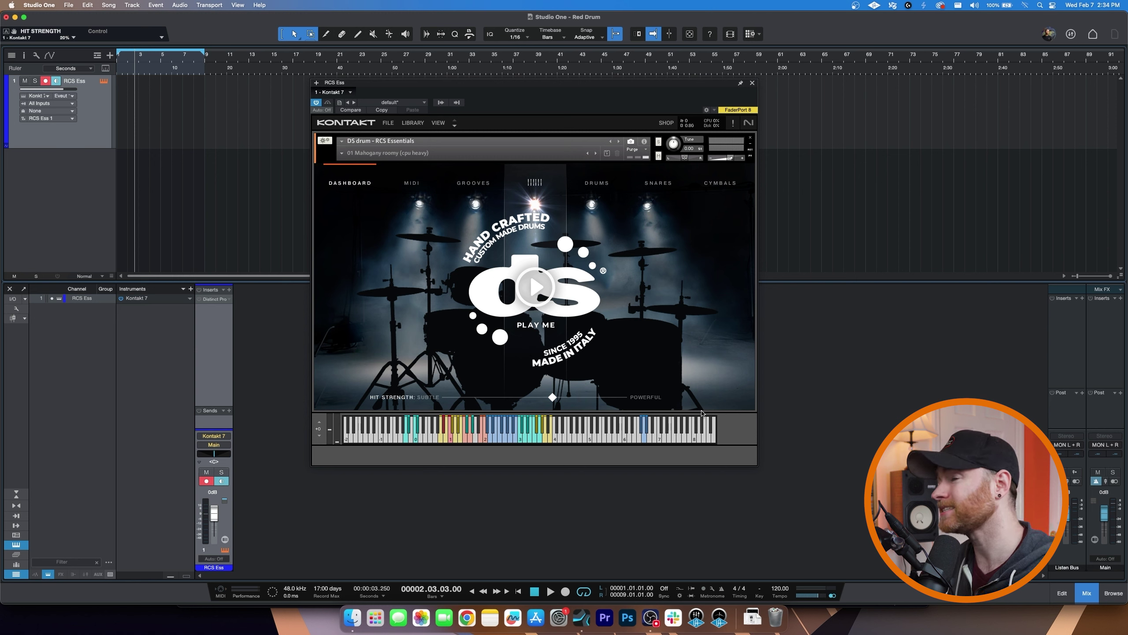
Step: Lower the hit strength to -15%, and compare the Wool and Wood kick beaters before settling on Wool
{"action": "left_click_drag", "start_coordinate": [553, 397], "coordinate": [531, 389]}
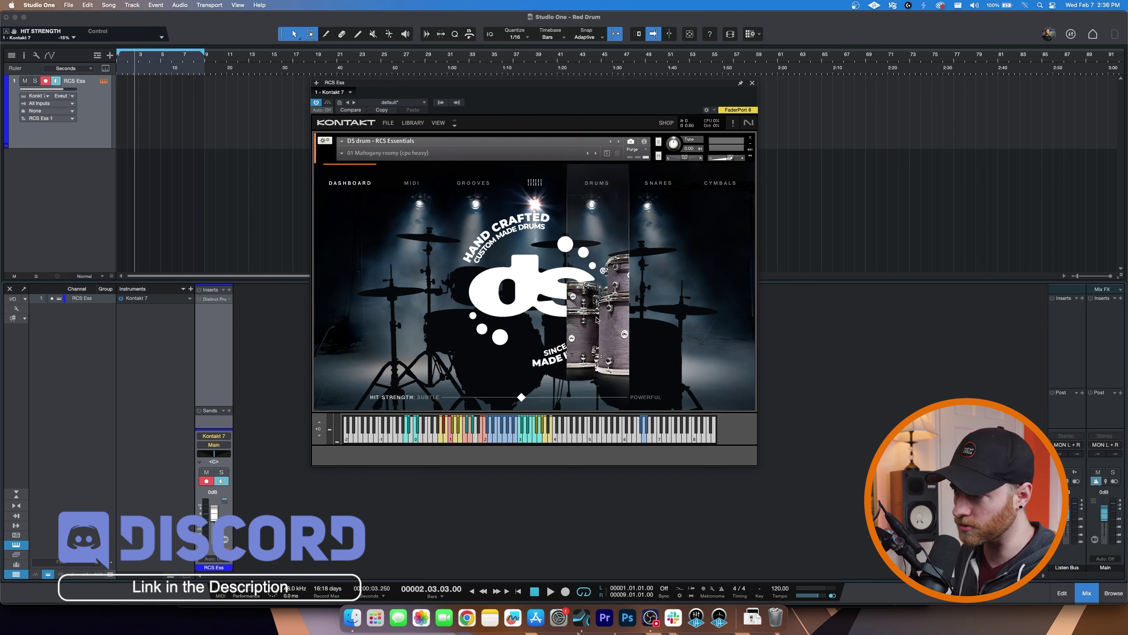
{"action": "left_click", "coordinate": [606, 226]}
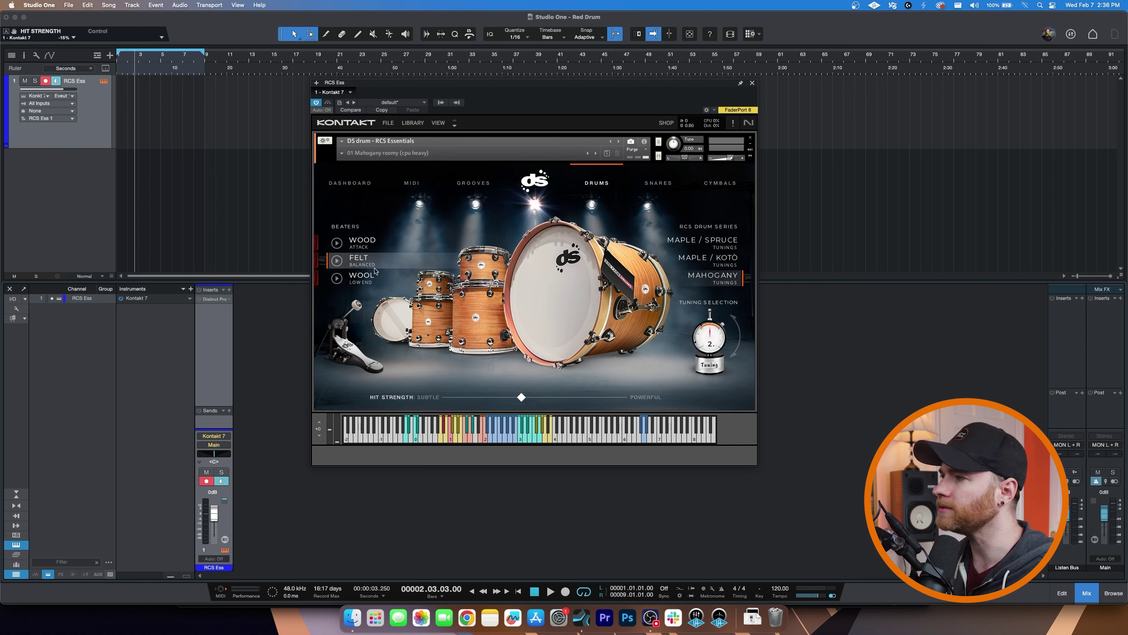
{"action": "left_click", "coordinate": [390, 282]}
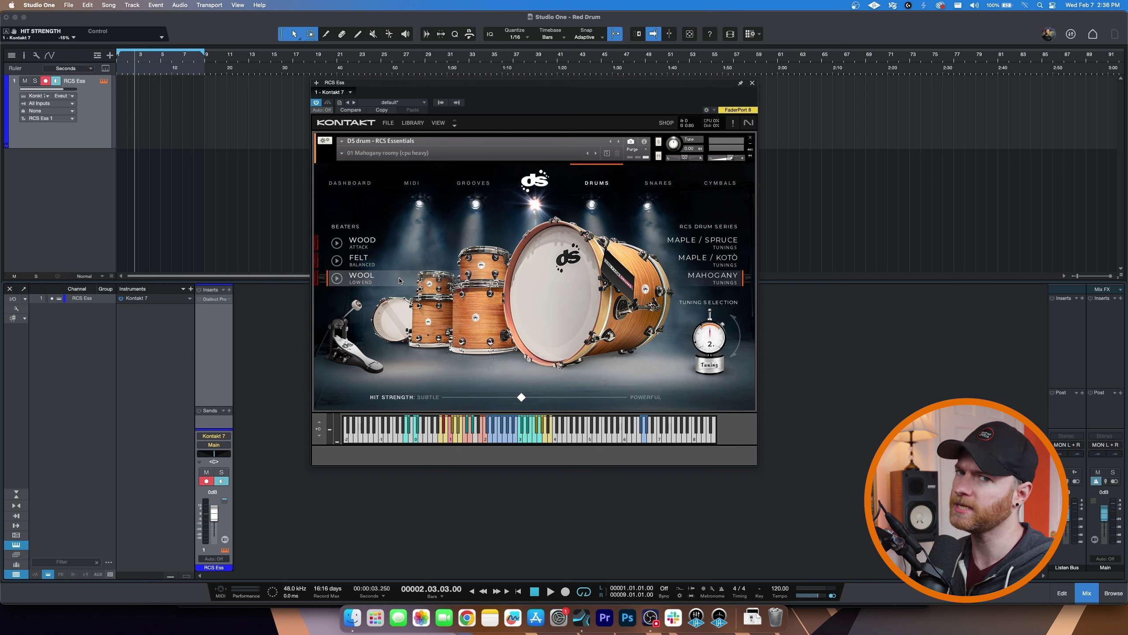
{"action": "left_click", "coordinate": [398, 245]}
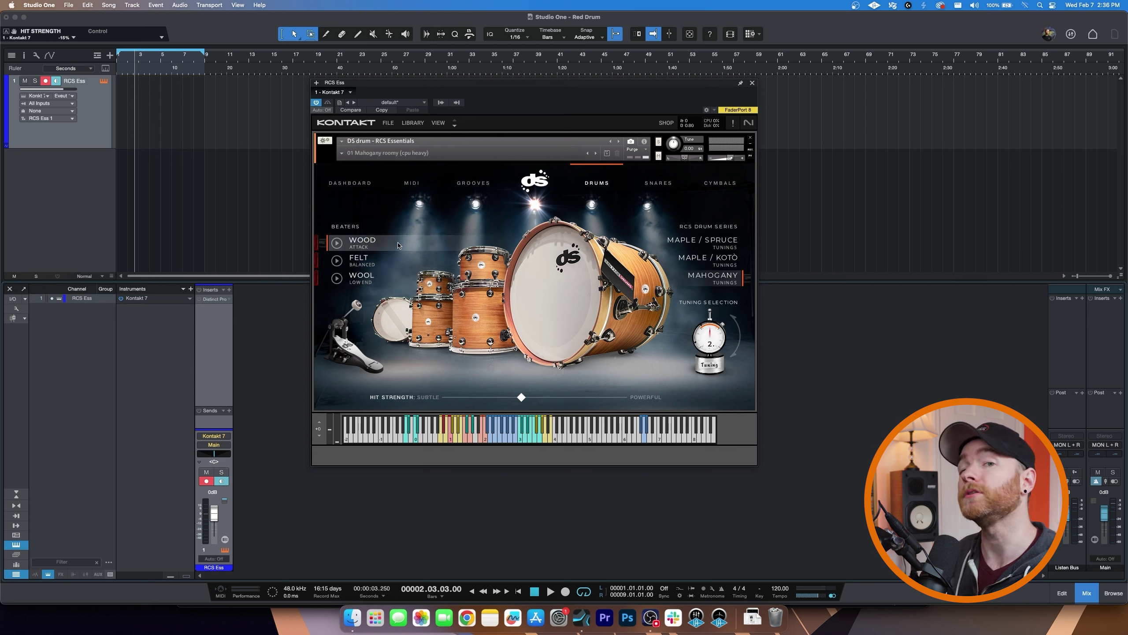
{"action": "left_click", "coordinate": [410, 277]}
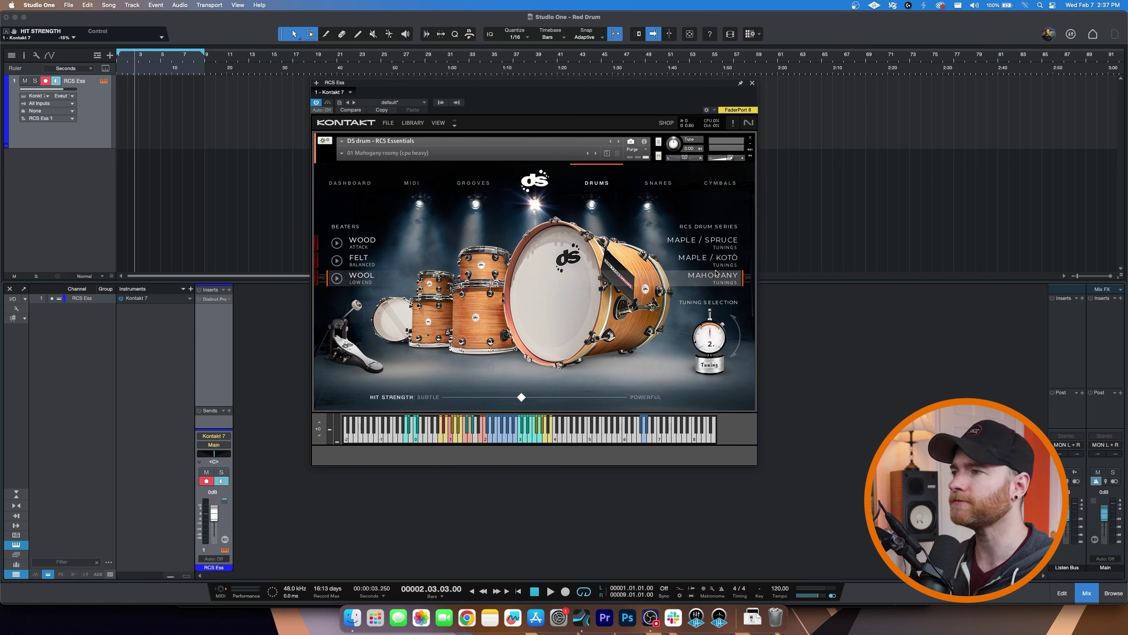
Step: Try the Maple / Koto and Maple / Spruce drum series, switching the latter between tunings 3 and 1
{"action": "left_click", "coordinate": [702, 262]}
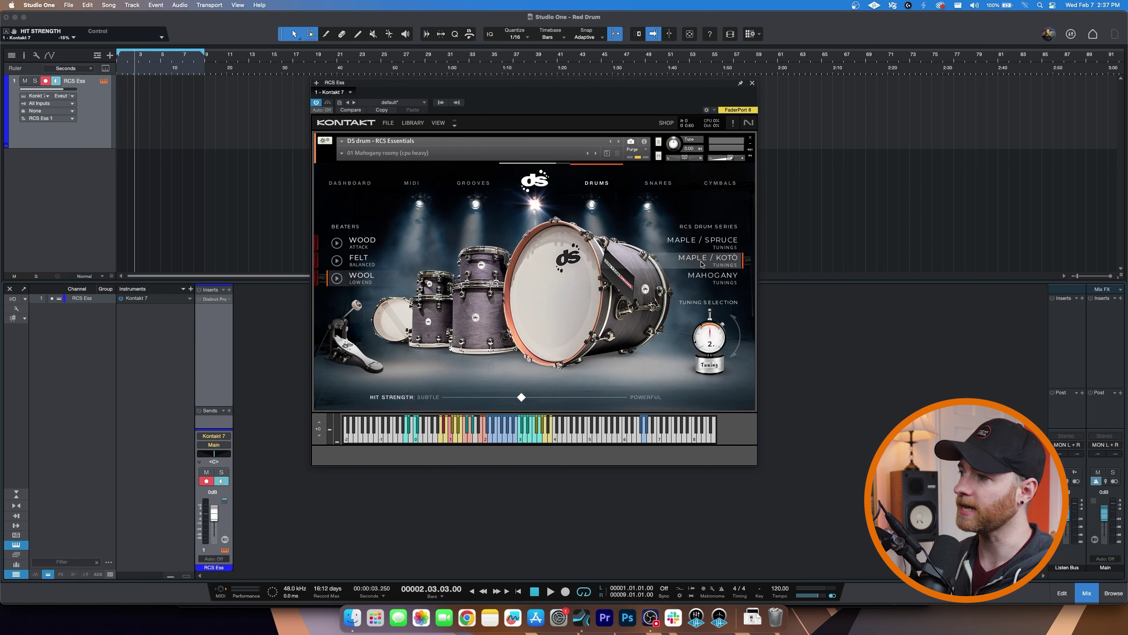
{"action": "left_click", "coordinate": [702, 241]}
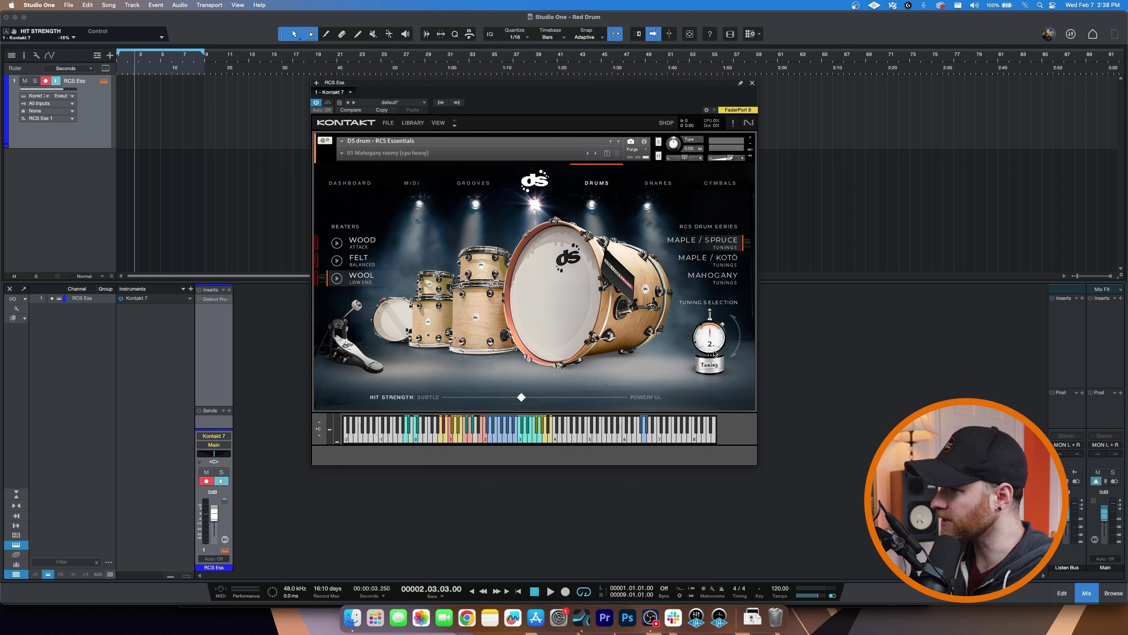
{"action": "left_click_drag", "start_coordinate": [714, 354], "coordinate": [711, 341]}
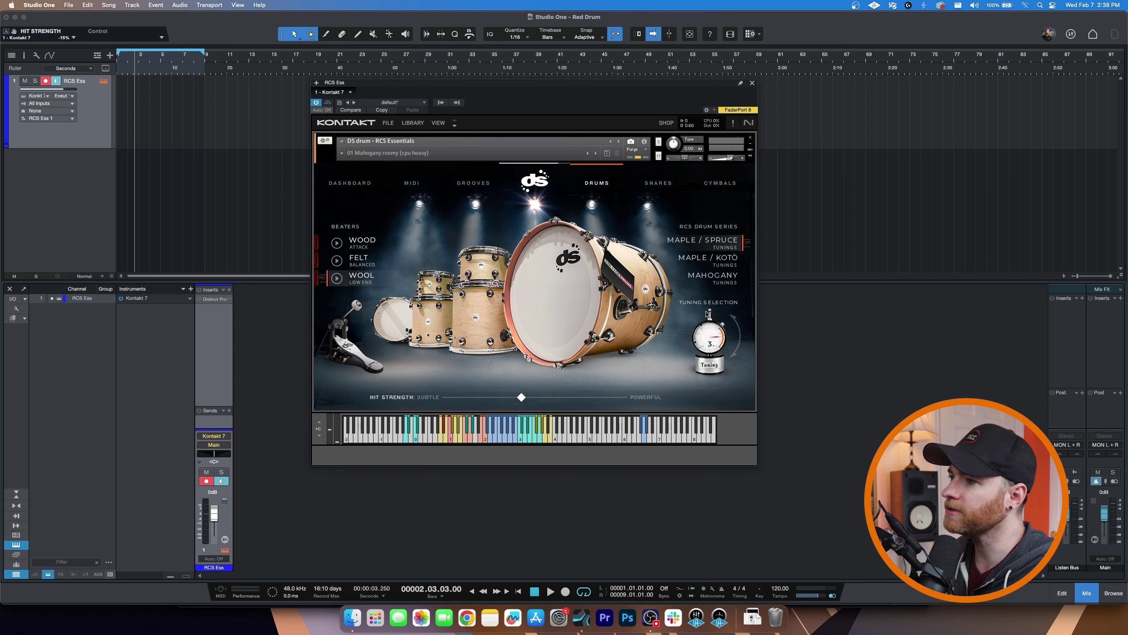
{"action": "left_click", "coordinate": [707, 343]}
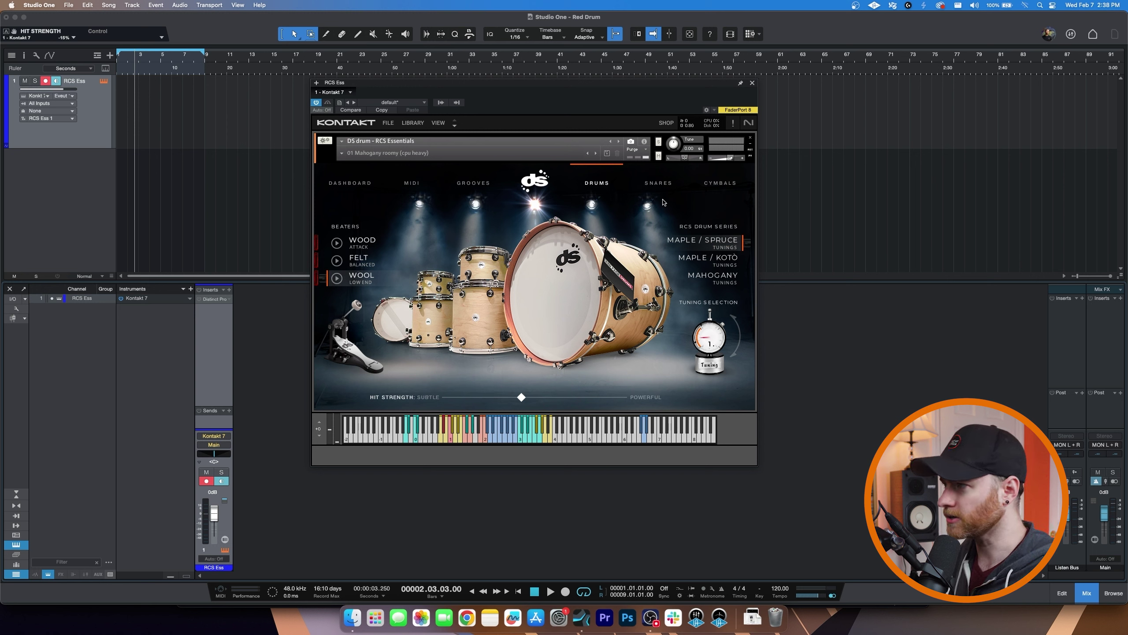
Step: Load the Mahogany drum series with tuning 3 and audition a snare hit on the virtual keyboard
{"action": "left_click", "coordinate": [710, 279]}
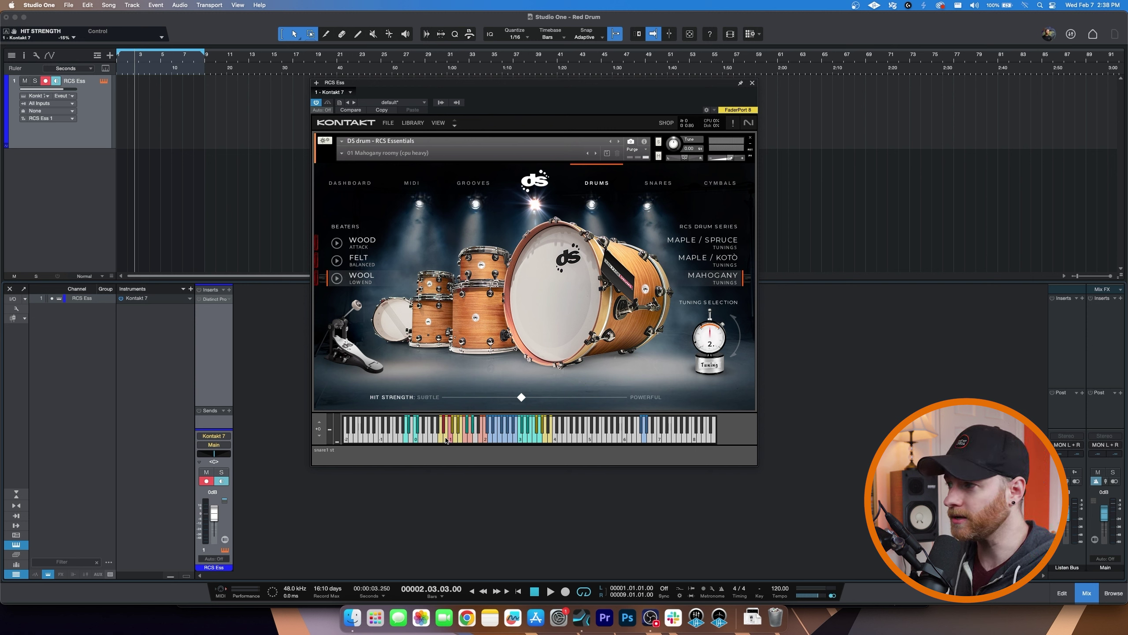
{"action": "left_click", "coordinate": [709, 354]}
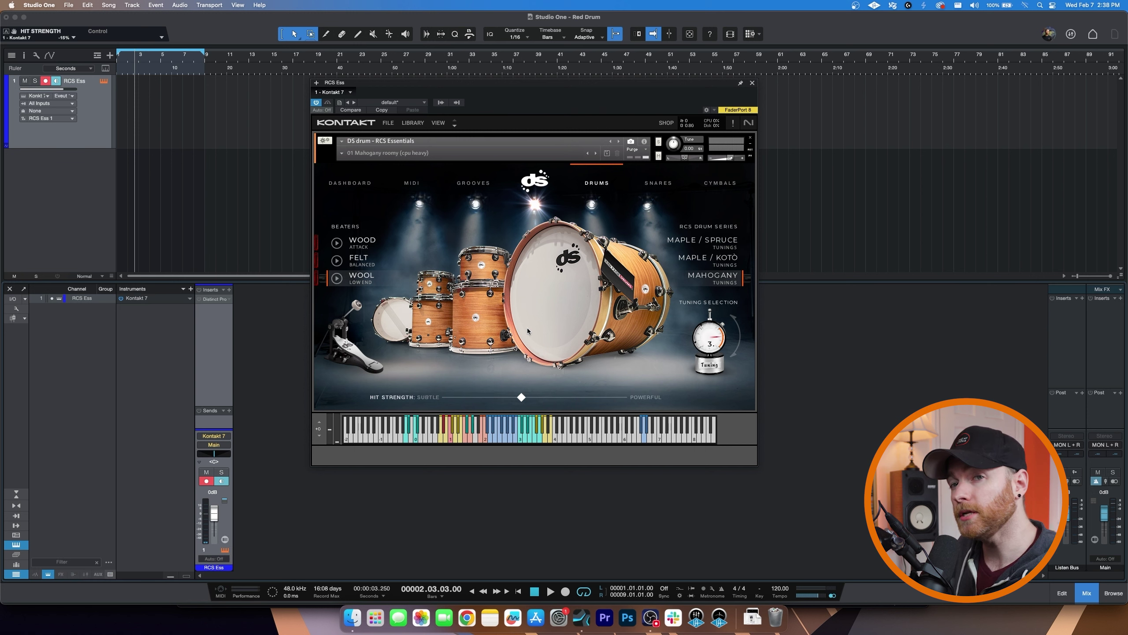
{"action": "left_click", "coordinate": [455, 442]}
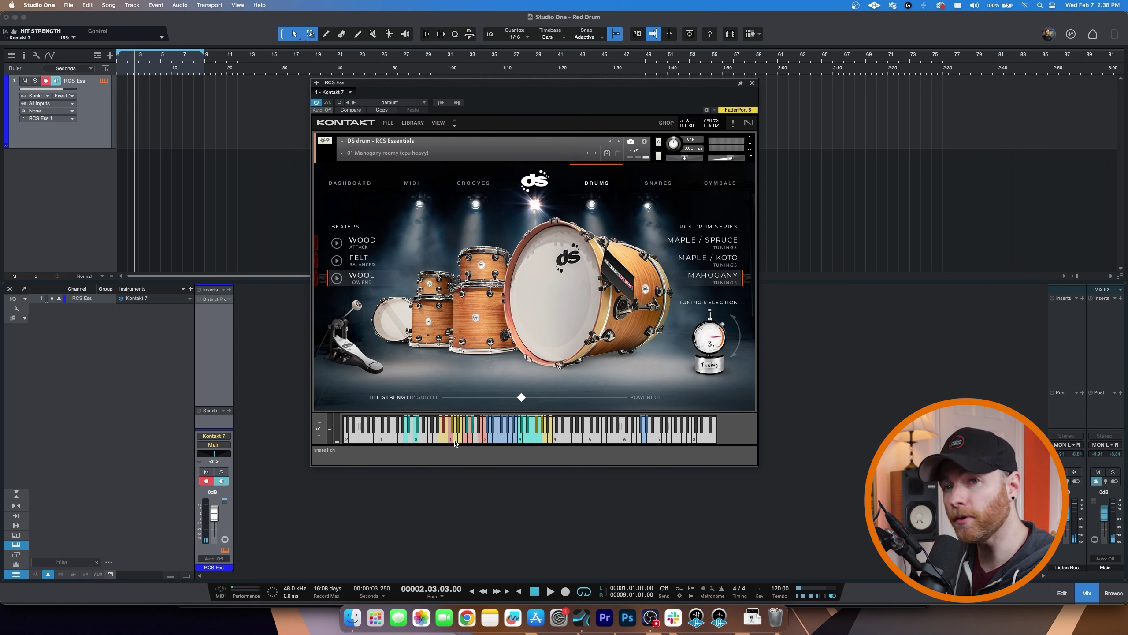
Step: Load the Brass 14" x 6" snare, set its tuning to High and audition it on the virtual keyboard
{"action": "left_click", "coordinate": [662, 187]}
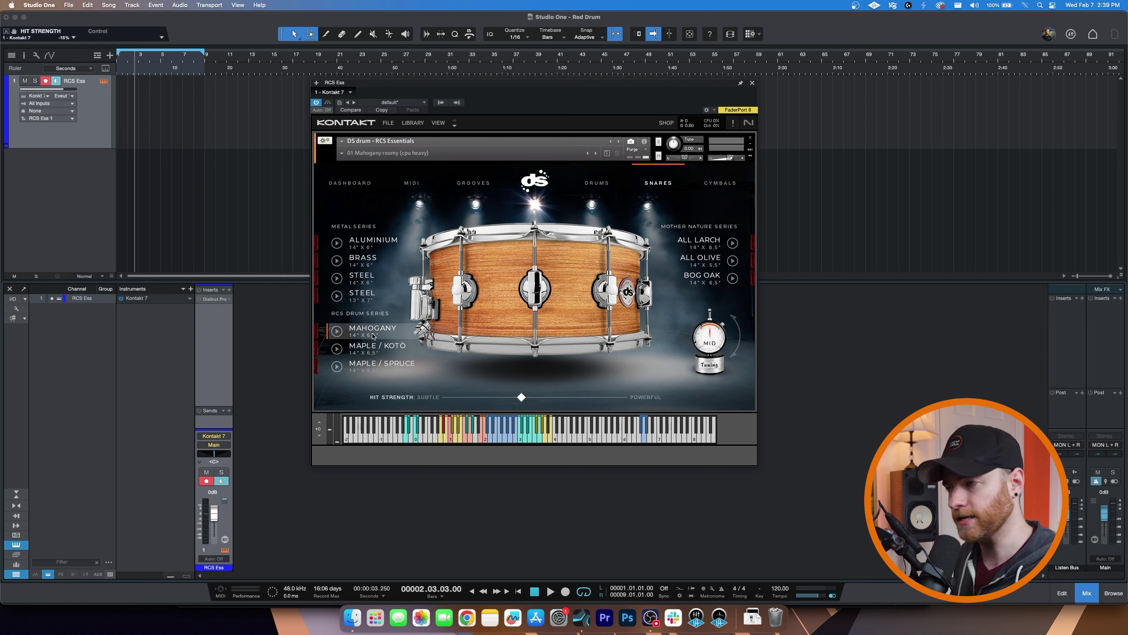
{"action": "left_click", "coordinate": [363, 260]}
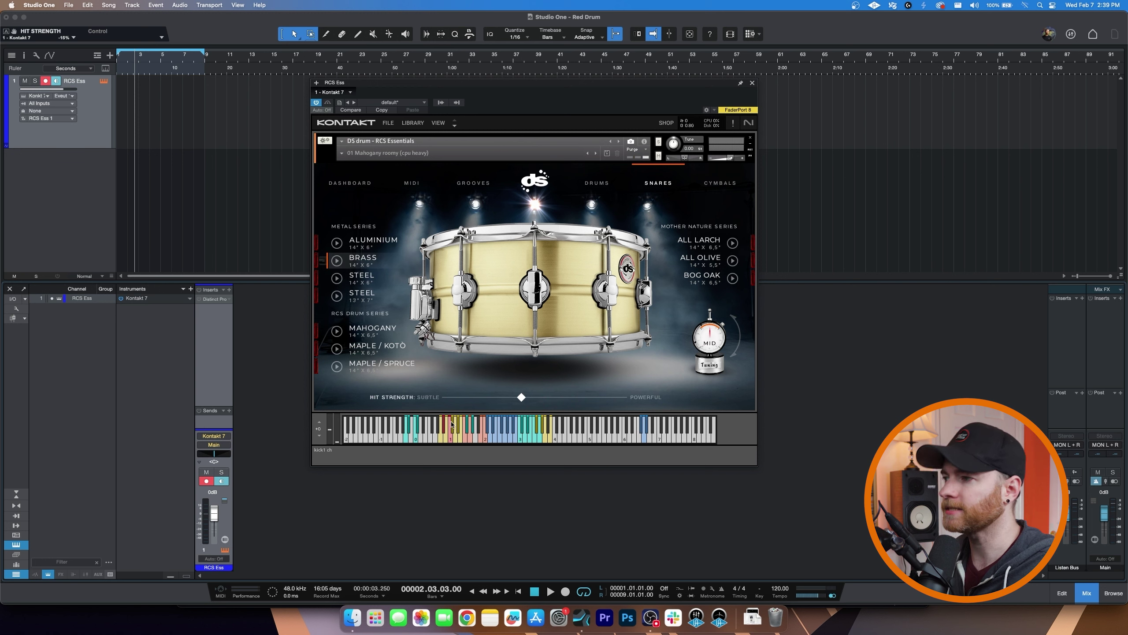
{"action": "left_click", "coordinate": [456, 442]}
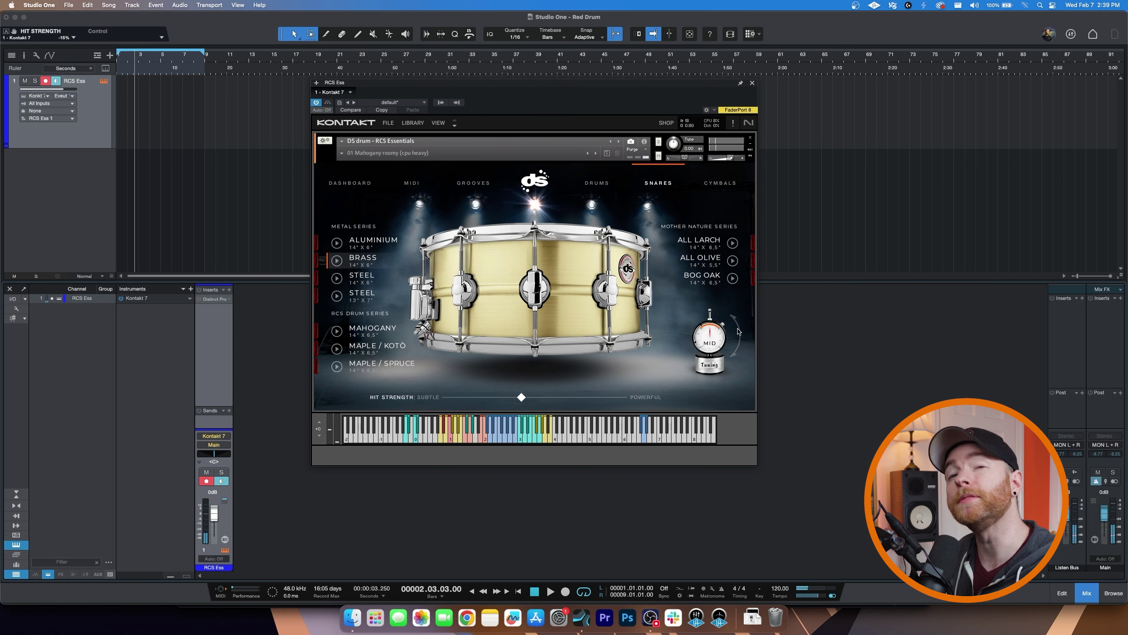
{"action": "left_click", "coordinate": [739, 331]}
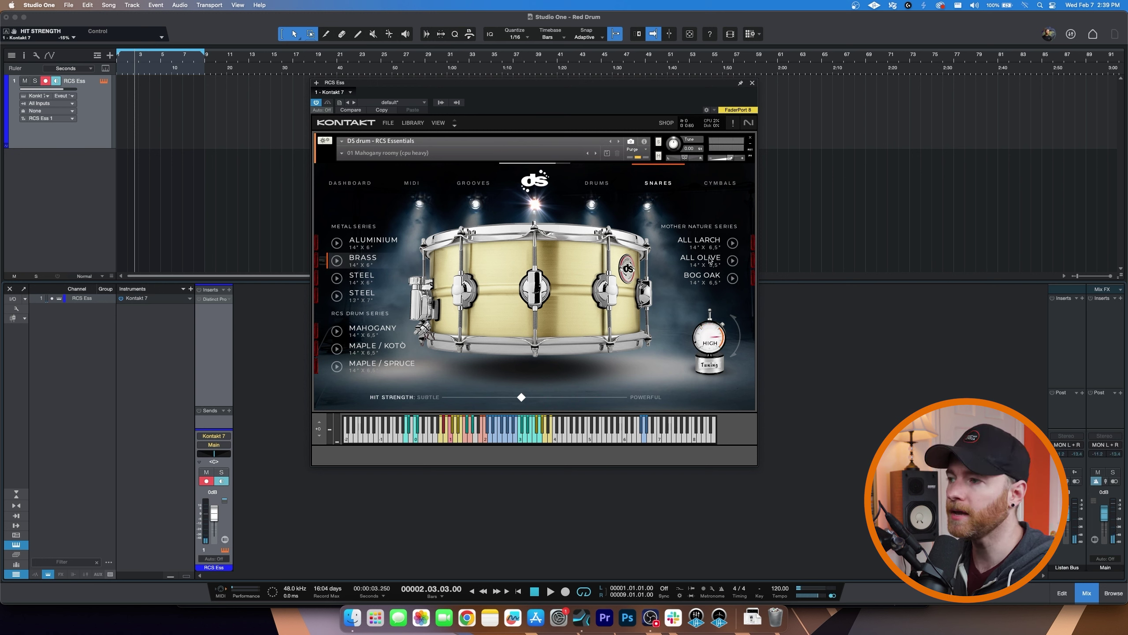
{"action": "left_click", "coordinate": [460, 441]}
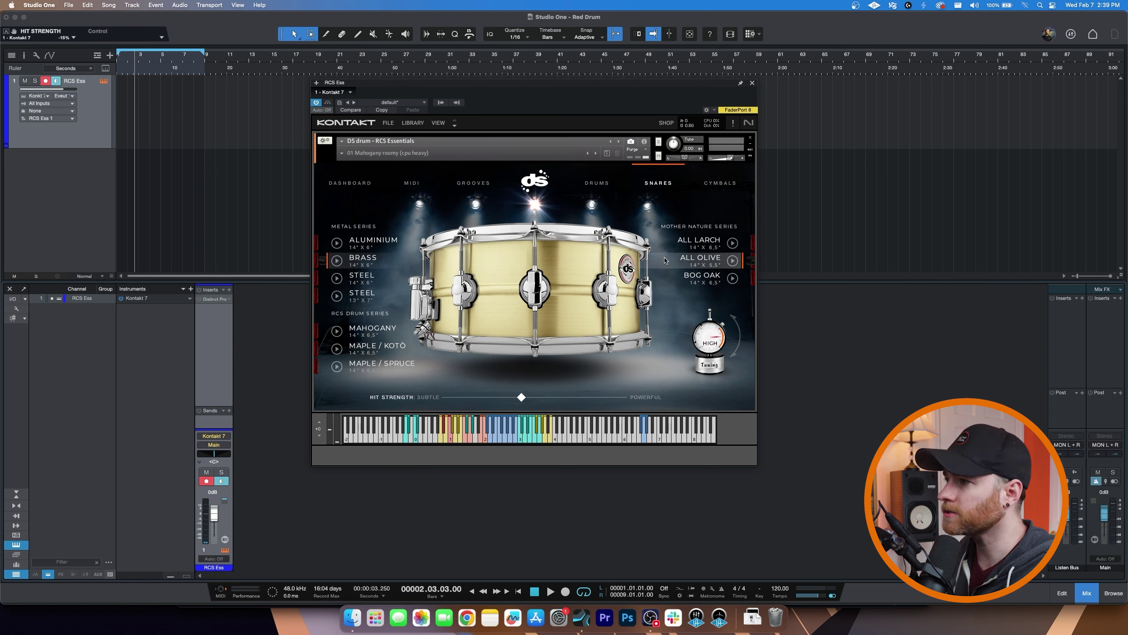
Step: Check the China cymbal's size options, set Crash R to 17" Rock and audition that crash
{"action": "left_click", "coordinate": [597, 182]}
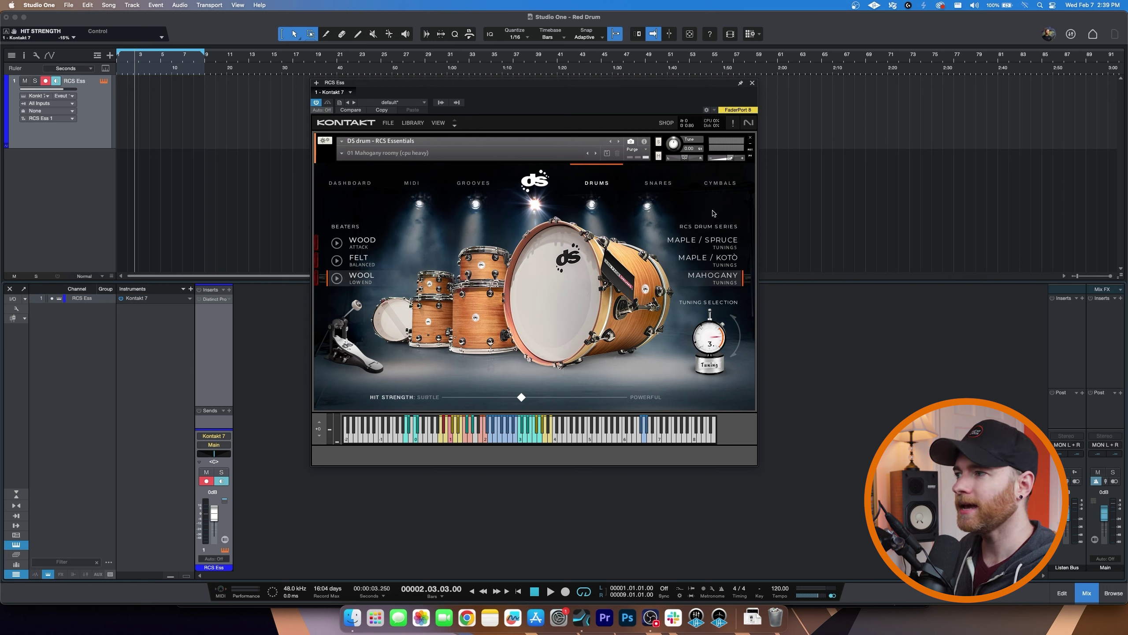
{"action": "left_click", "coordinate": [720, 187]}
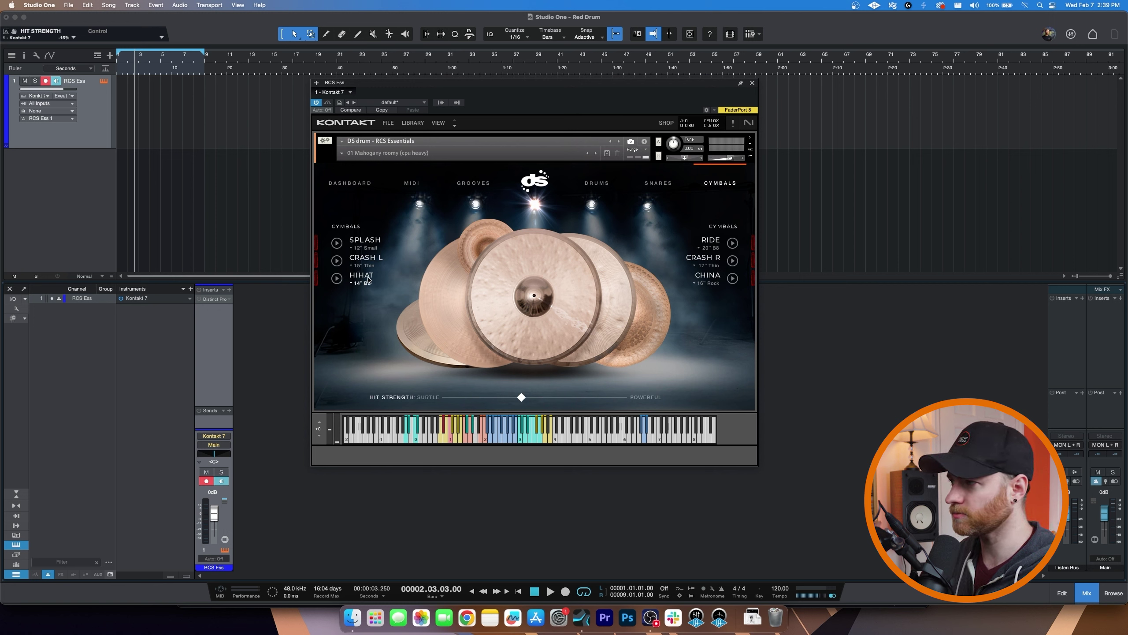
{"action": "left_click", "coordinate": [701, 283]}
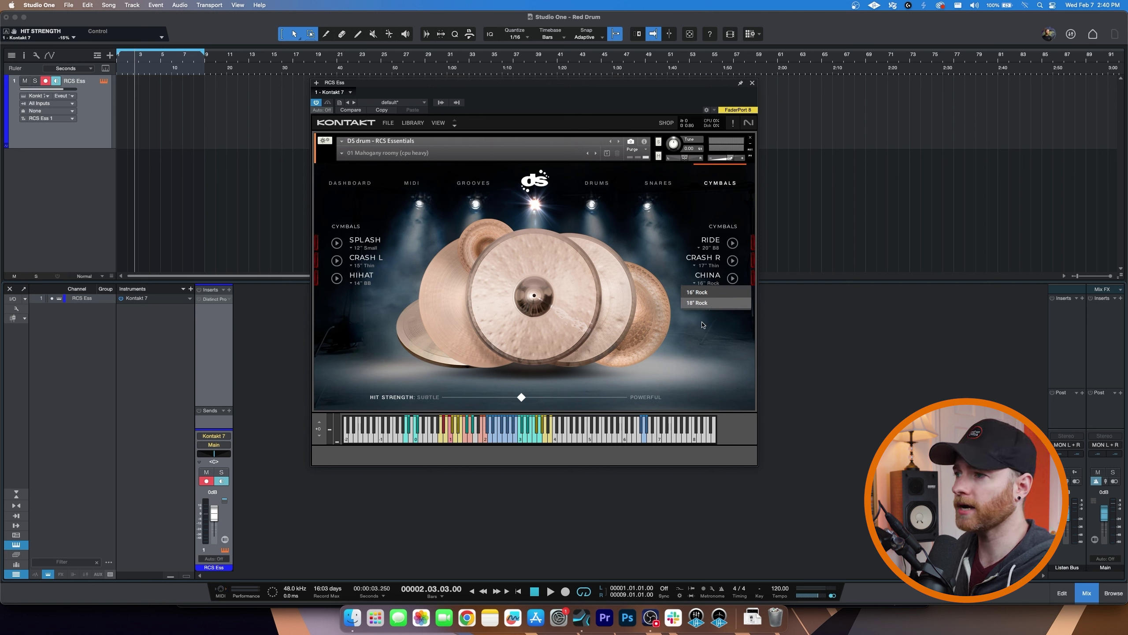
{"action": "left_click", "coordinate": [656, 273]}
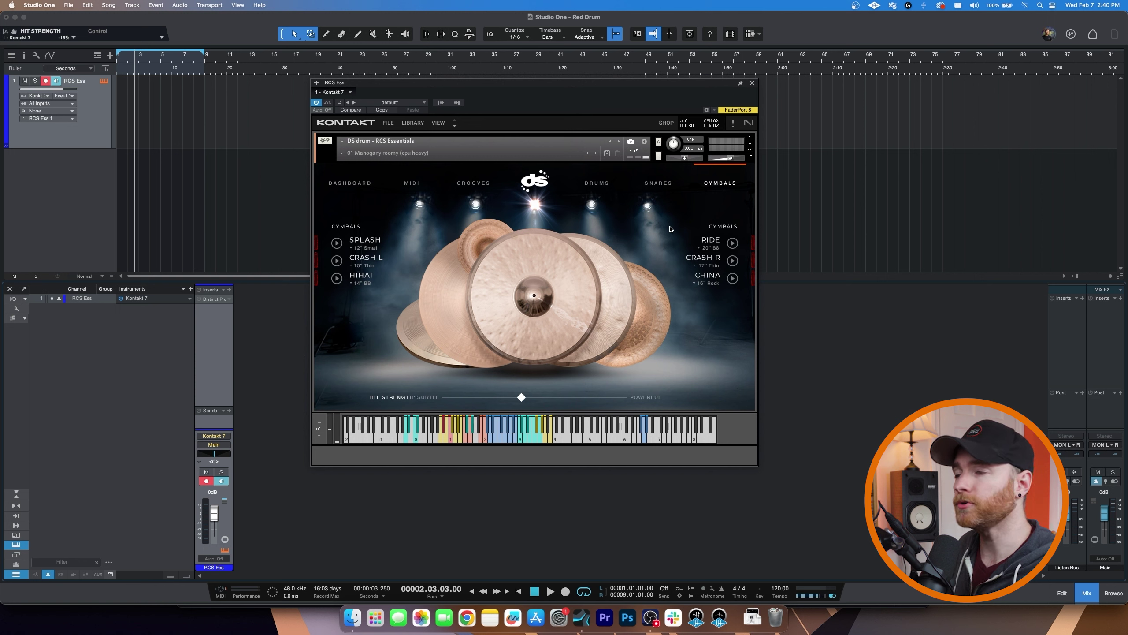
{"action": "left_click", "coordinate": [733, 261]}
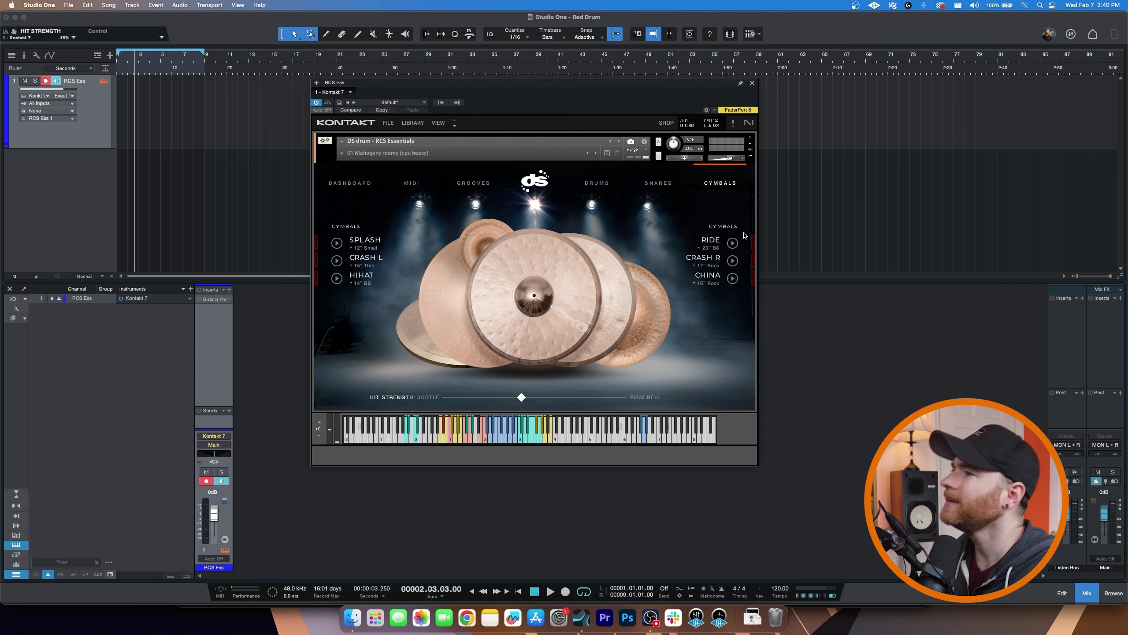
Step: Examine the kit's mixer channels for the Close, Overheads, Room, Character, Squash and Beef microphone layers
{"action": "left_click", "coordinate": [535, 186]}
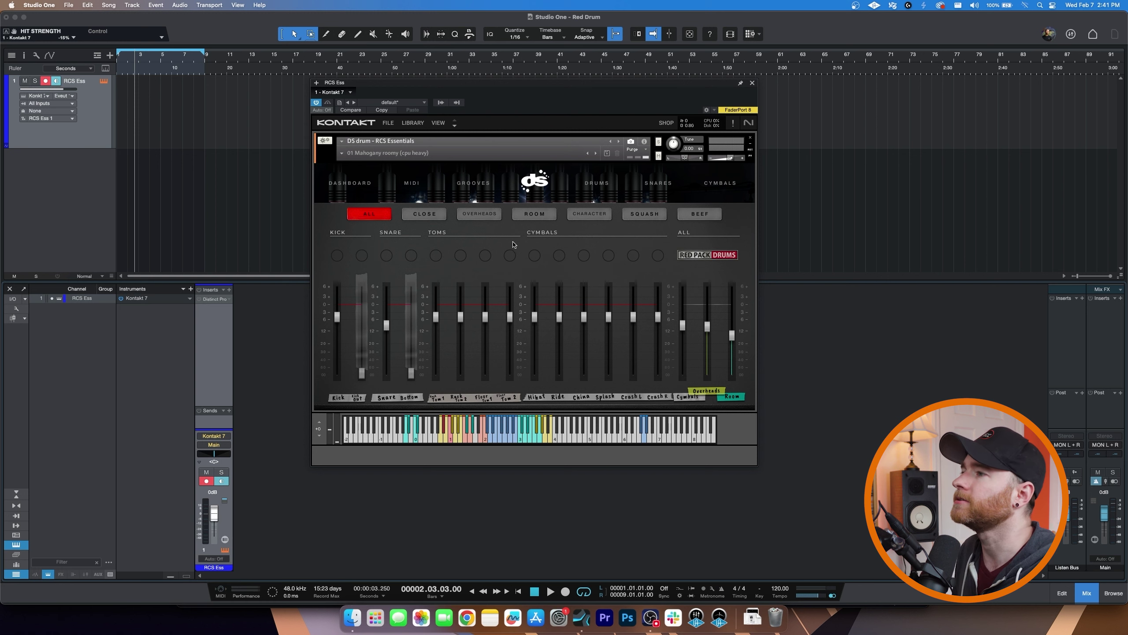
{"action": "left_click", "coordinate": [425, 214]}
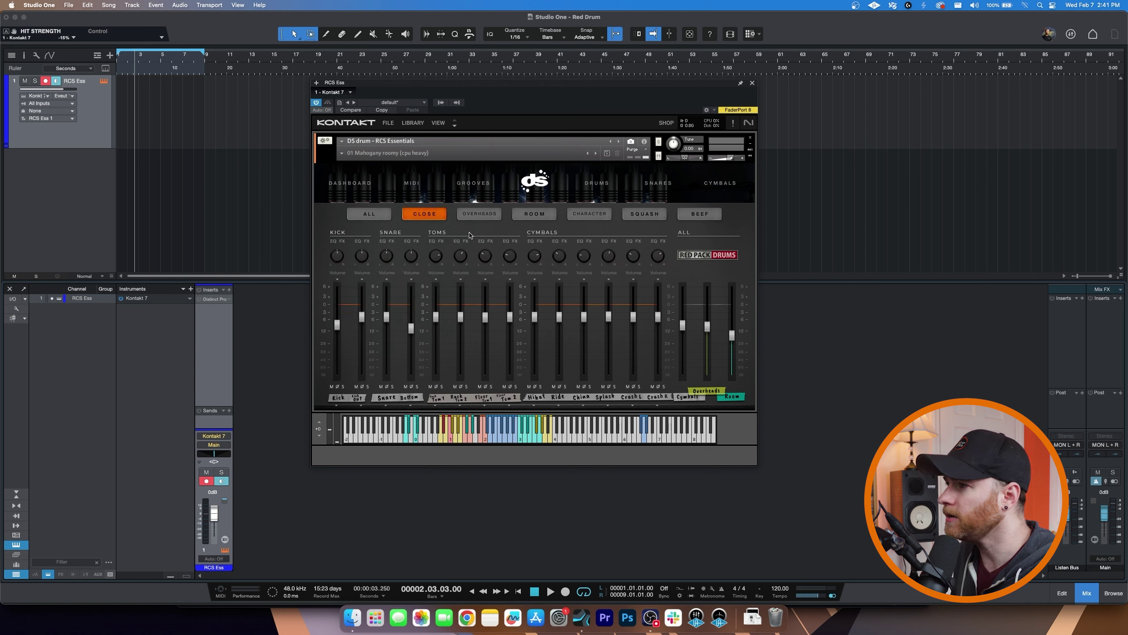
{"action": "left_click", "coordinate": [480, 214]}
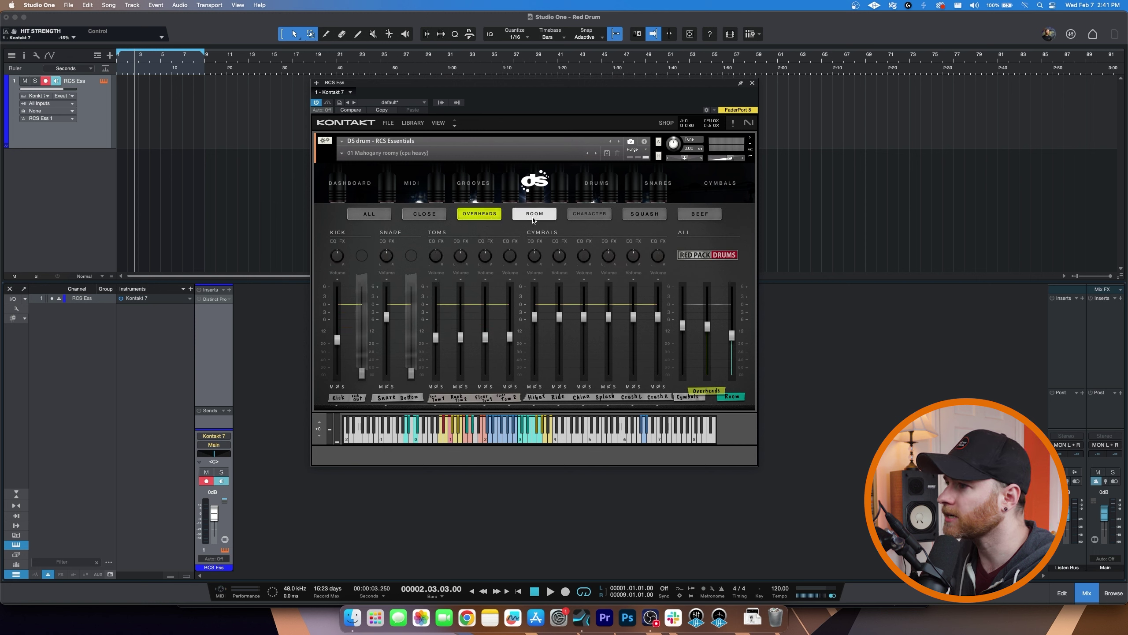
{"action": "left_click", "coordinate": [534, 214]}
{"action": "left_click", "coordinate": [590, 215]}
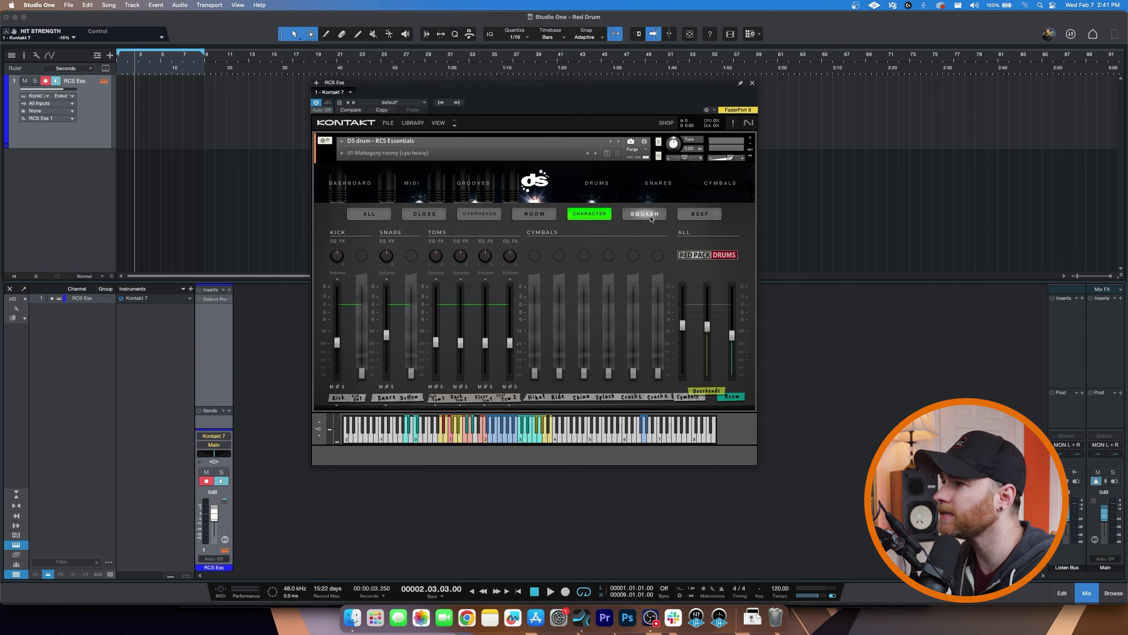
{"action": "left_click", "coordinate": [644, 214]}
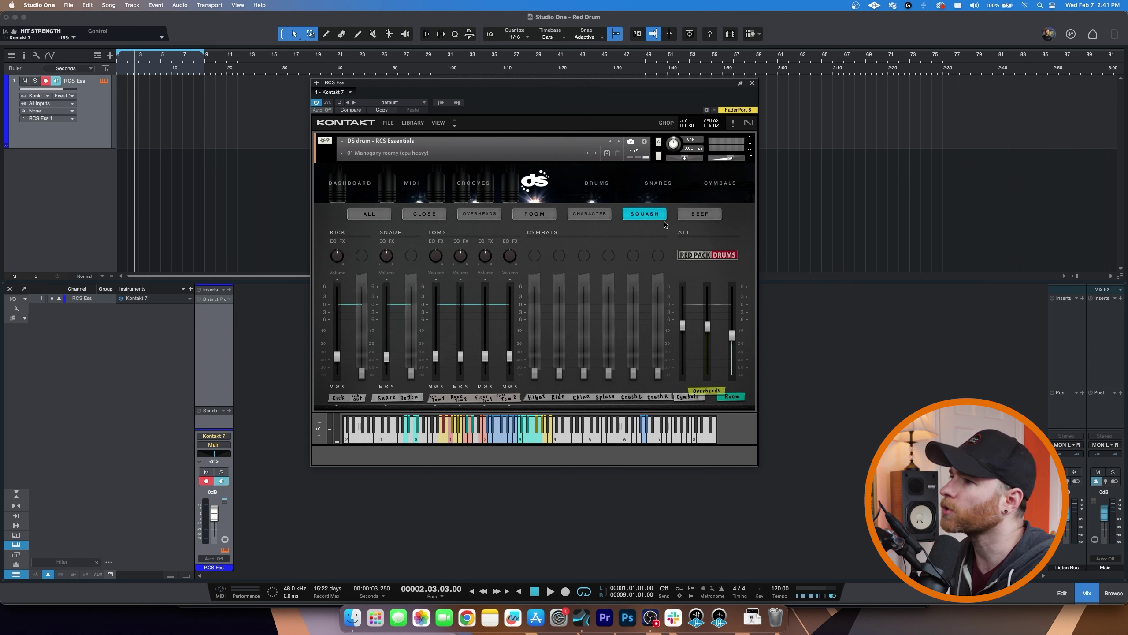
{"action": "left_click", "coordinate": [699, 214]}
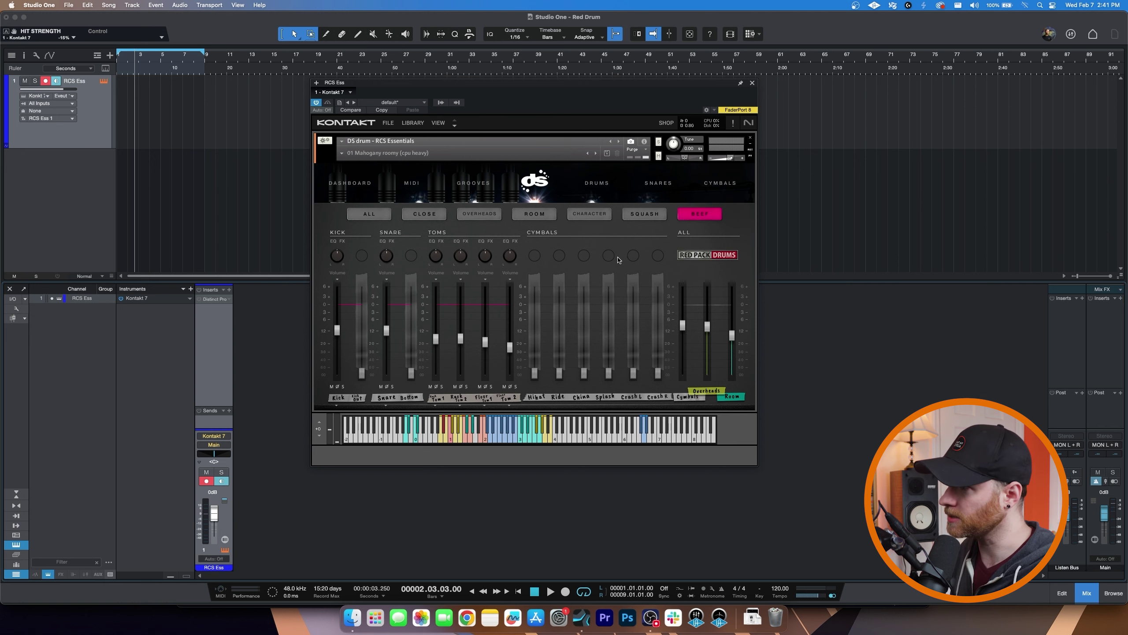
Step: Place the open hi-hat groove (100 bpm) by the third artist in the DS RCS Essentials pack on the RCS Ess track
{"action": "left_click", "coordinate": [477, 187]}
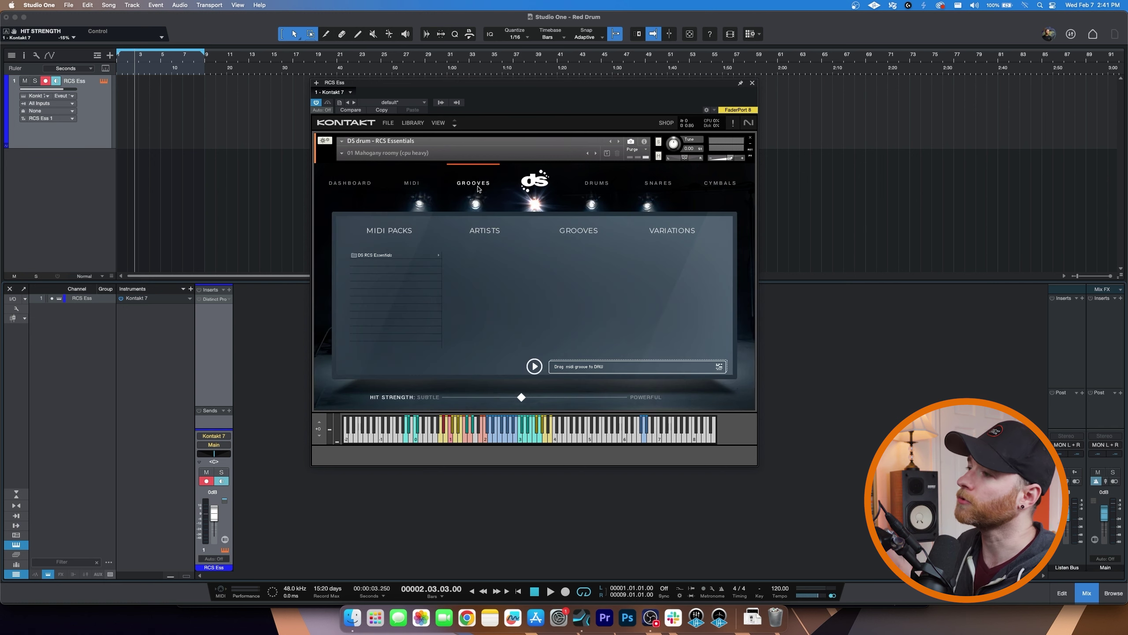
{"action": "left_click", "coordinate": [407, 255]}
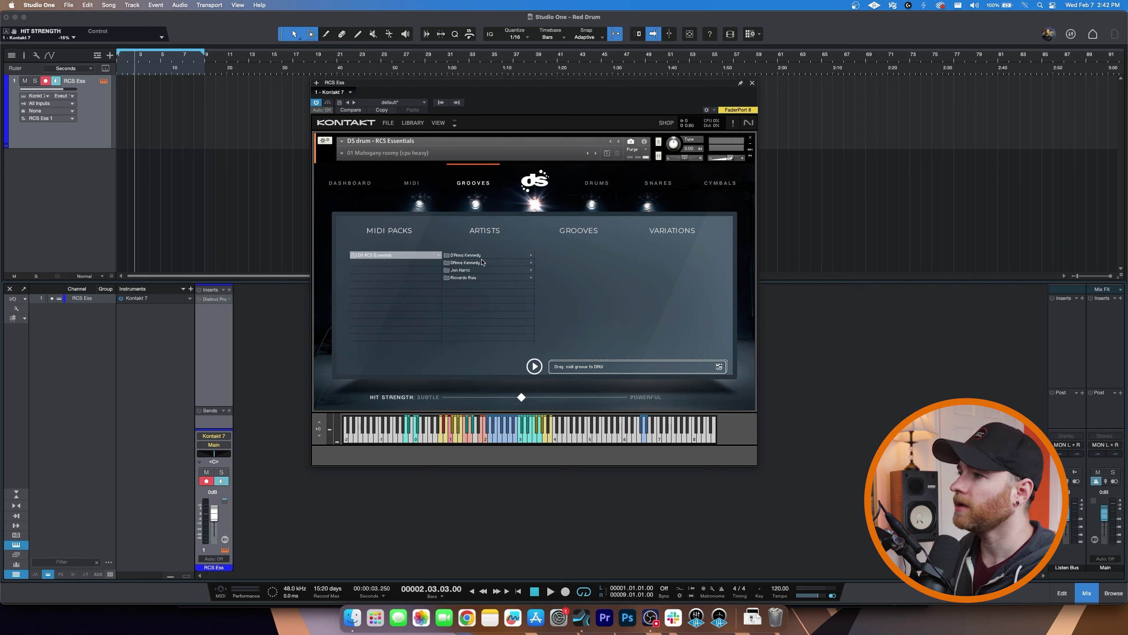
{"action": "left_click", "coordinate": [482, 271]}
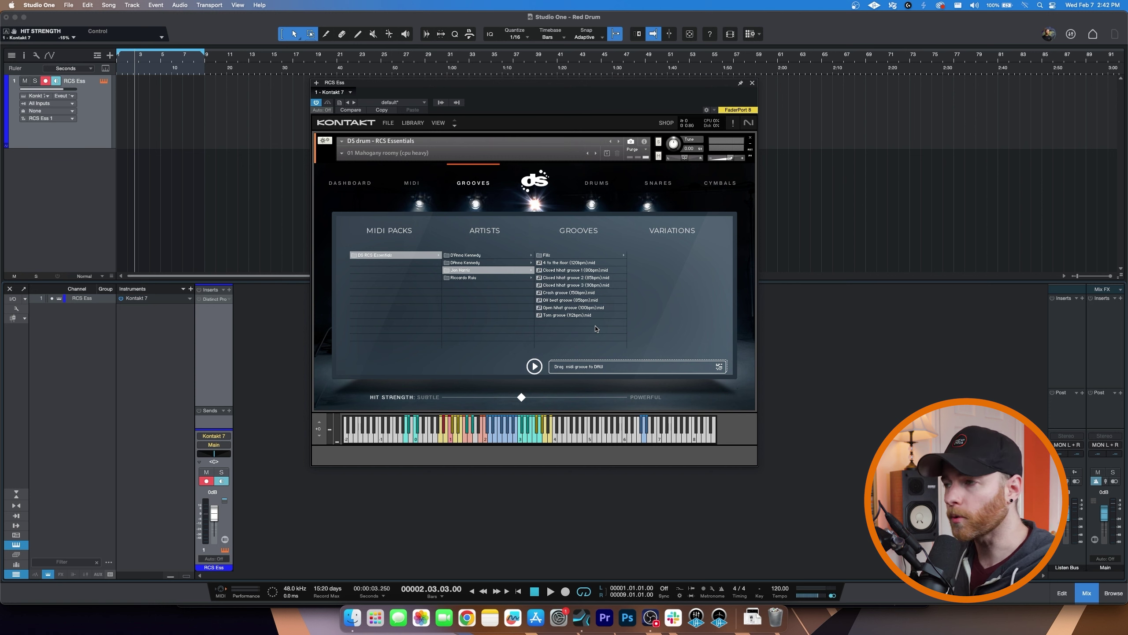
{"action": "left_click", "coordinate": [564, 310]}
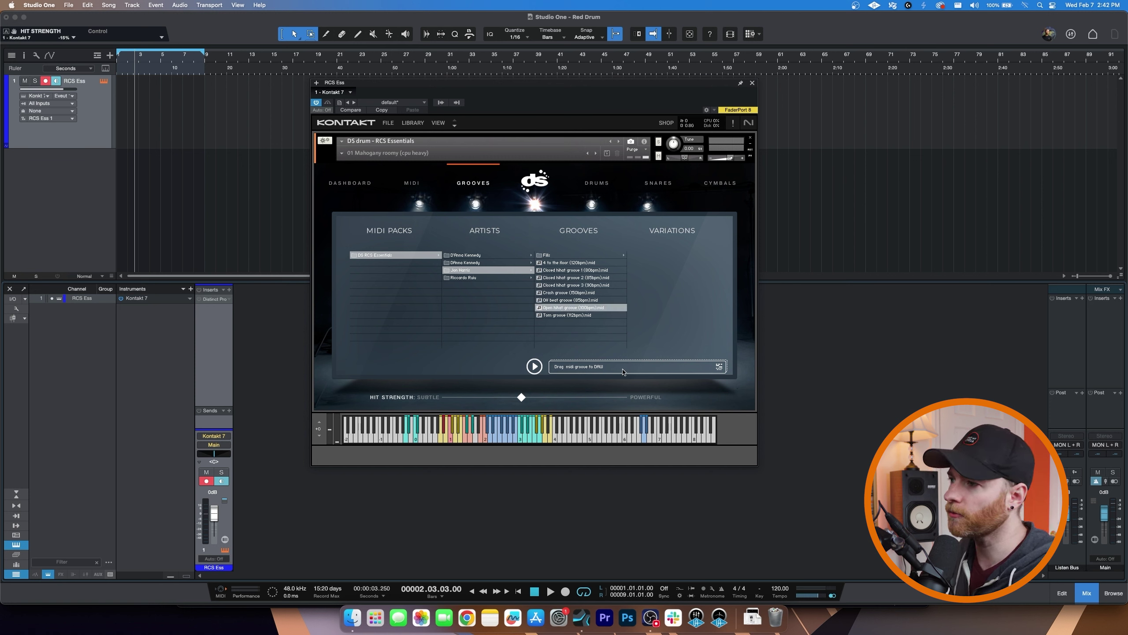
{"action": "left_click_drag", "start_coordinate": [623, 372], "coordinate": [847, 111]}
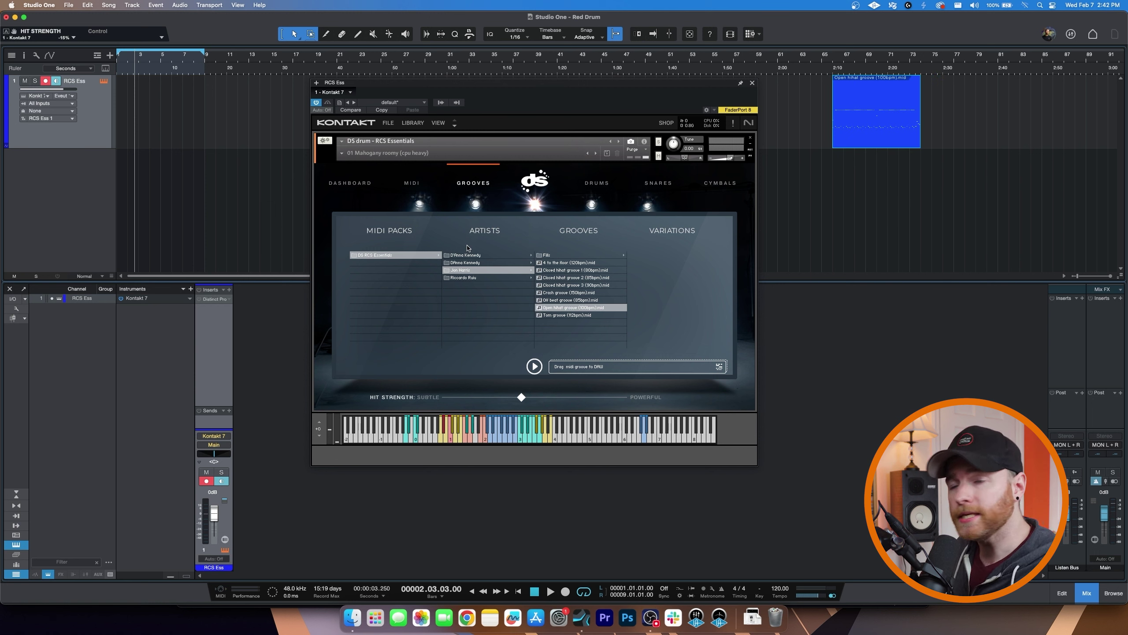
Step: Look over the kit's MIDI note assignments and return to the dashboard
{"action": "left_click", "coordinate": [421, 187]}
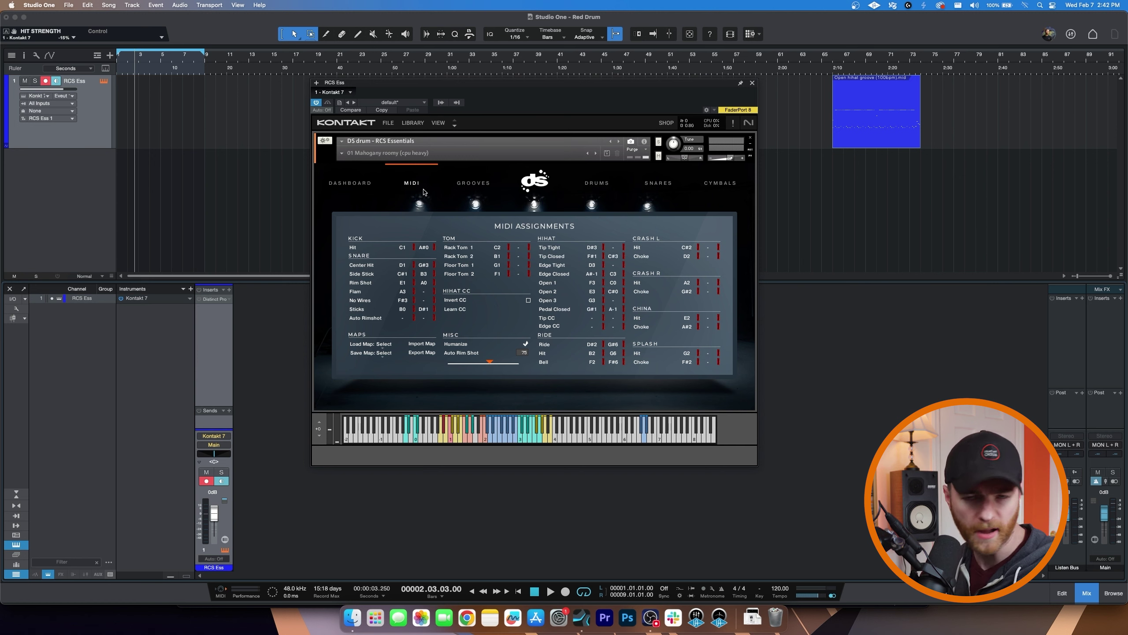
{"action": "left_click", "coordinate": [422, 191]}
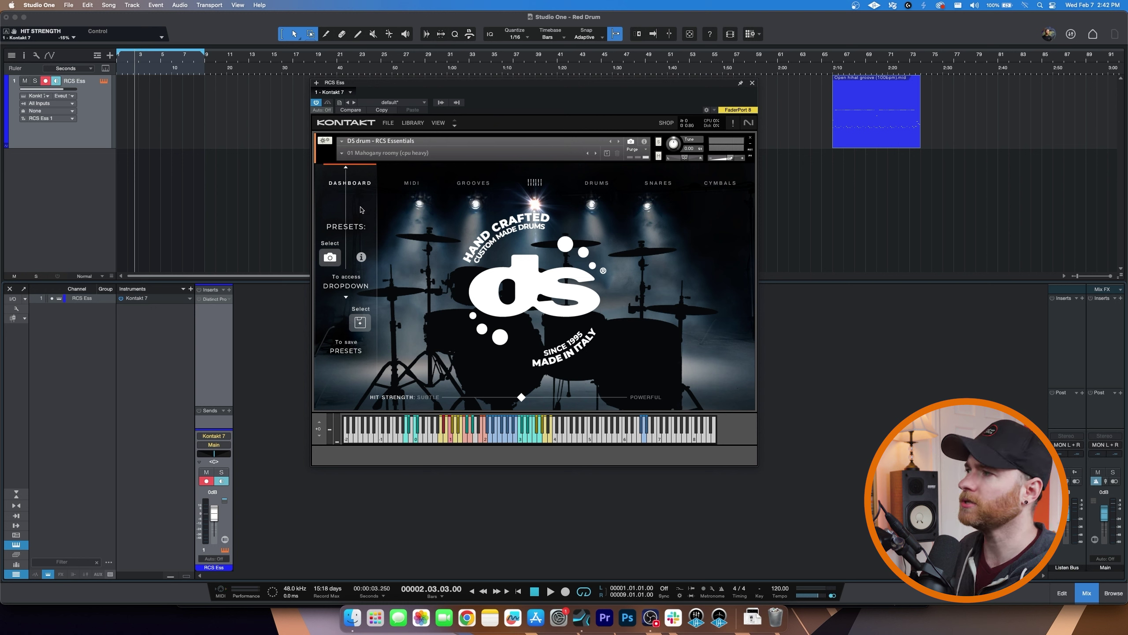
Step: Look through the library's preset categories, including the Maple Spruce presets, and leave the loaded preset in place
{"action": "left_click", "coordinate": [349, 153]}
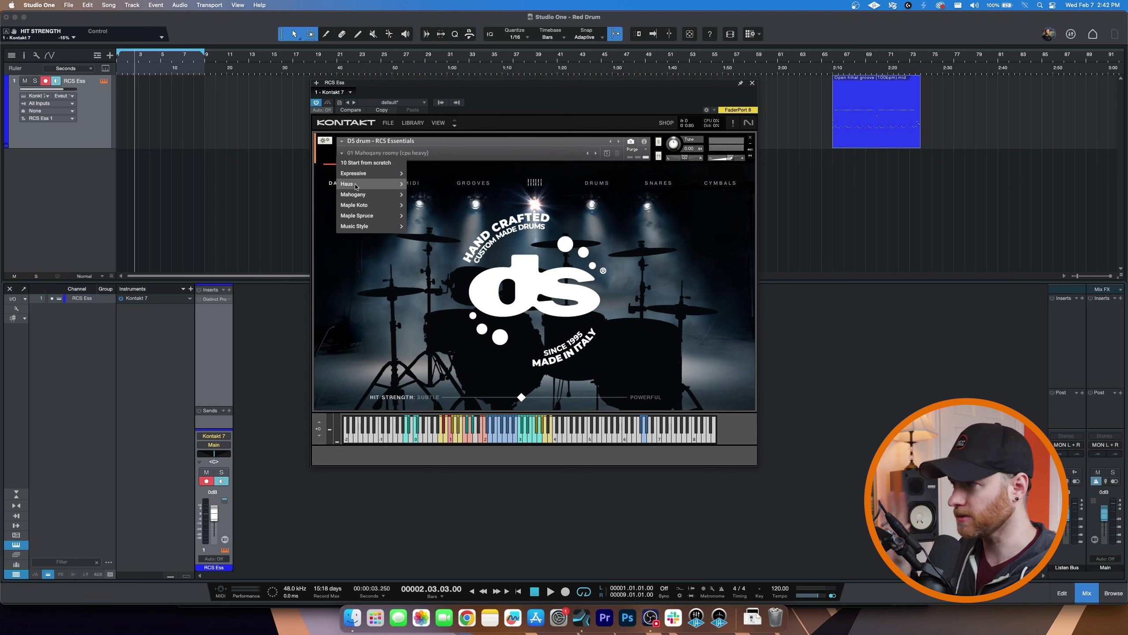
{"action": "mouse_move", "coordinate": [358, 216]}
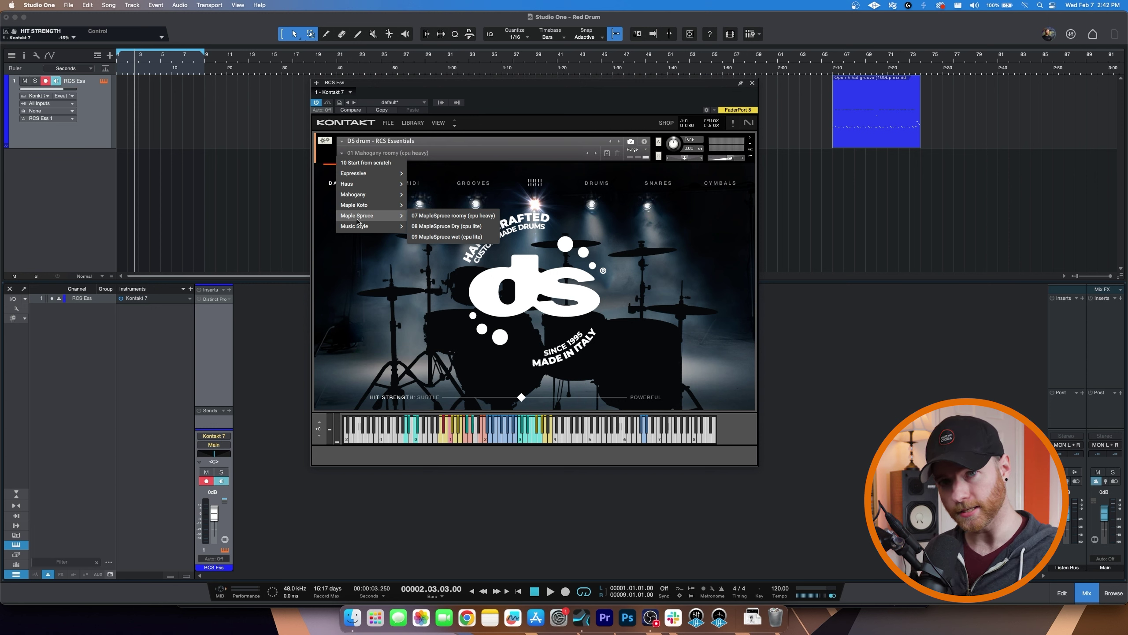
{"action": "key", "text": "Escape"}
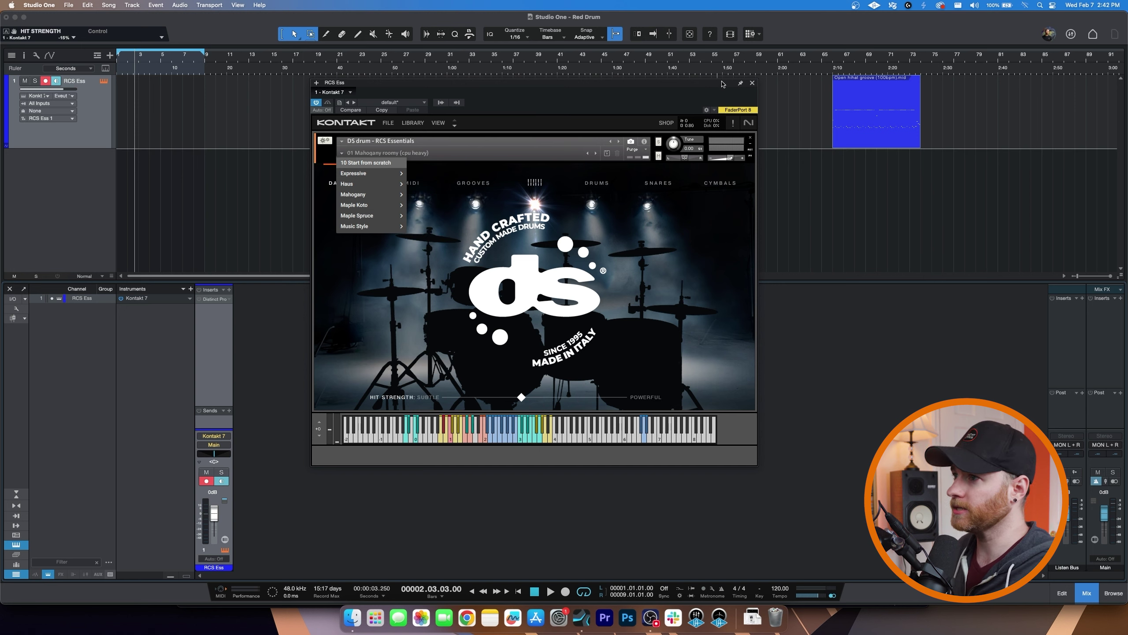
Step: Close the instrument window and place the Start Simple CT 8th.mid groove at the start of the RCS Ess track
{"action": "left_click", "coordinate": [752, 83]}
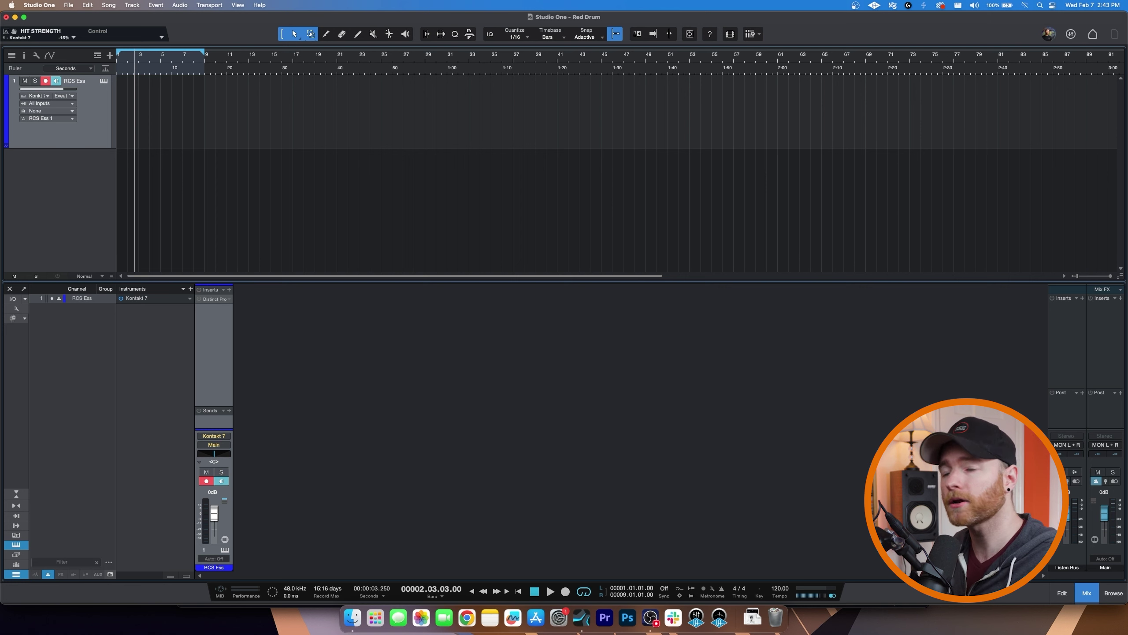
{"action": "left_click", "coordinate": [1119, 598]}
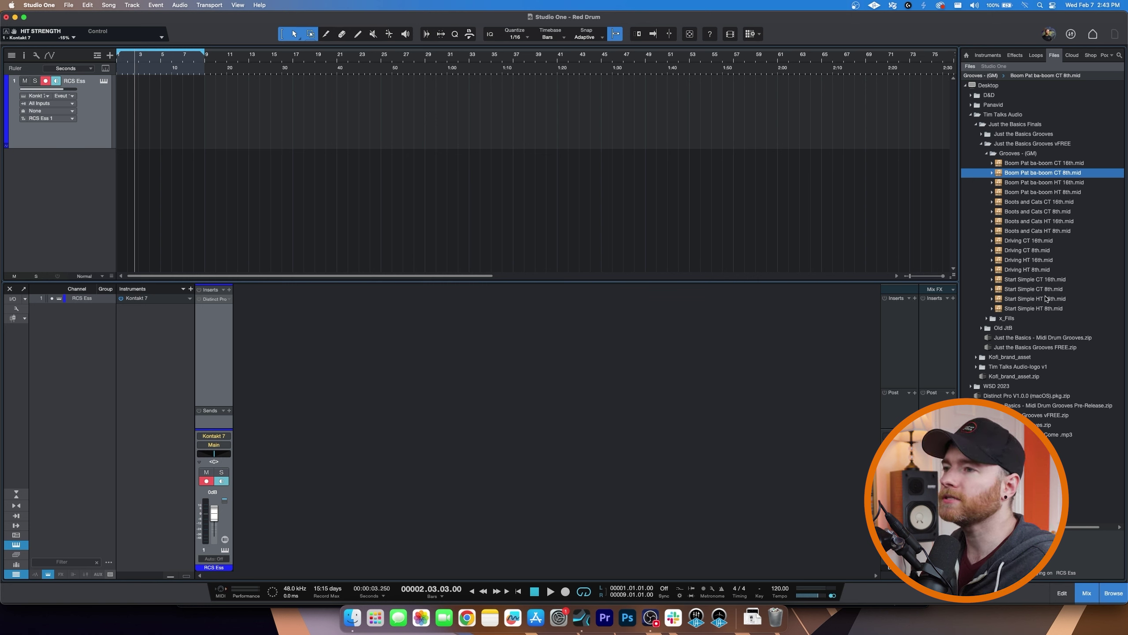
{"action": "left_click_drag", "start_coordinate": [1034, 289], "coordinate": [120, 112]}
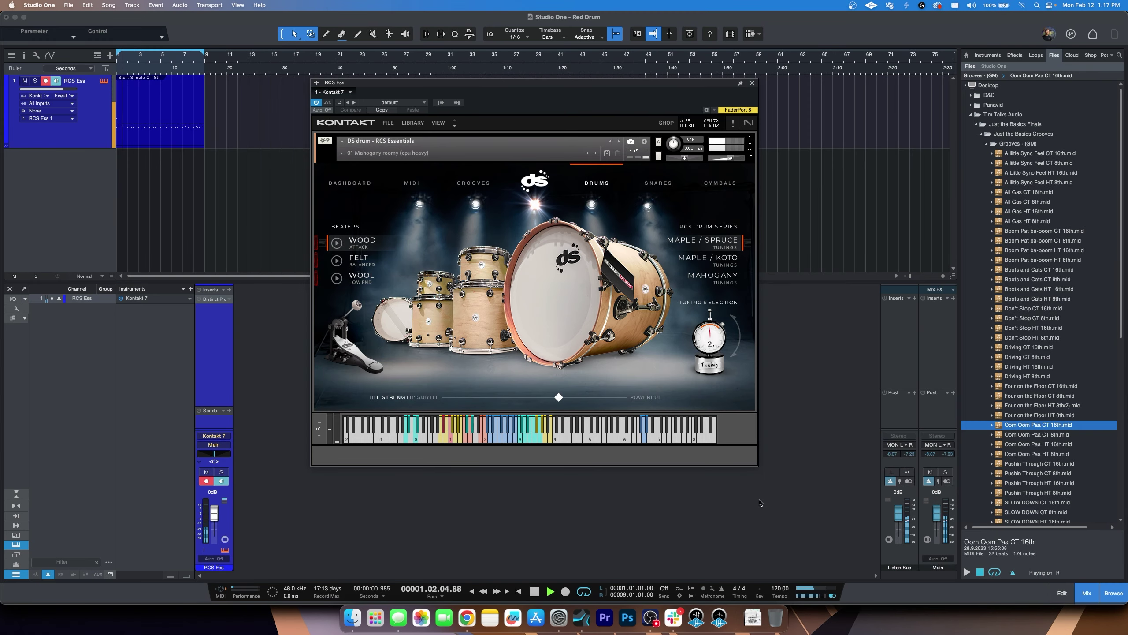
Step: Audition the Felt and Wool kick beaters against the playing groove and switch the drum series to Maple / Koto
{"action": "left_click", "coordinate": [382, 264]}
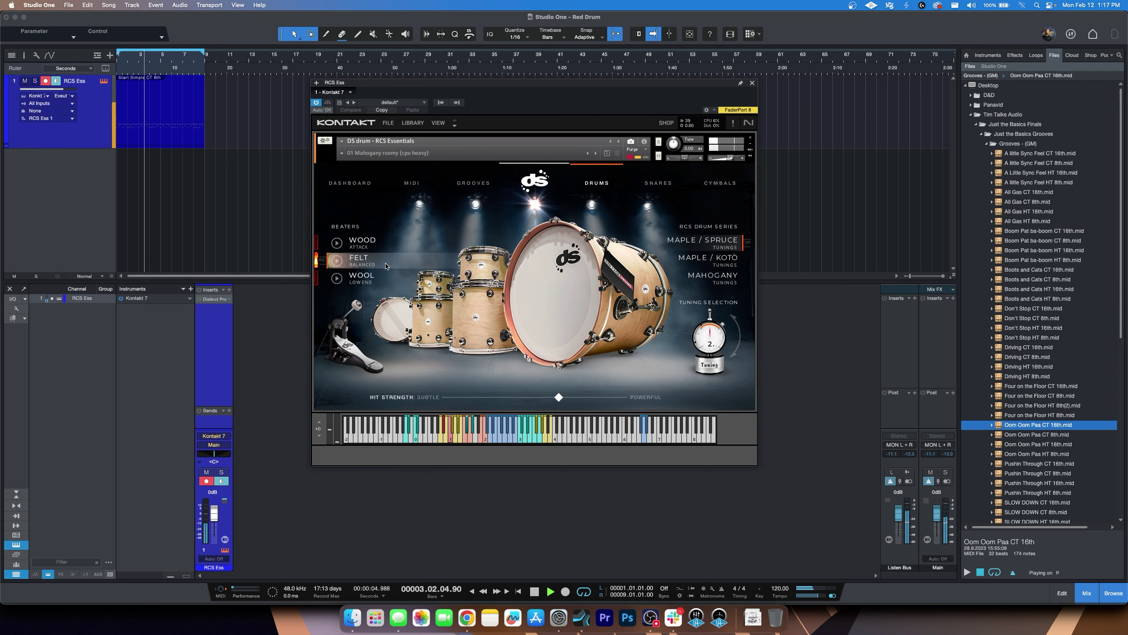
{"action": "left_click", "coordinate": [383, 280]}
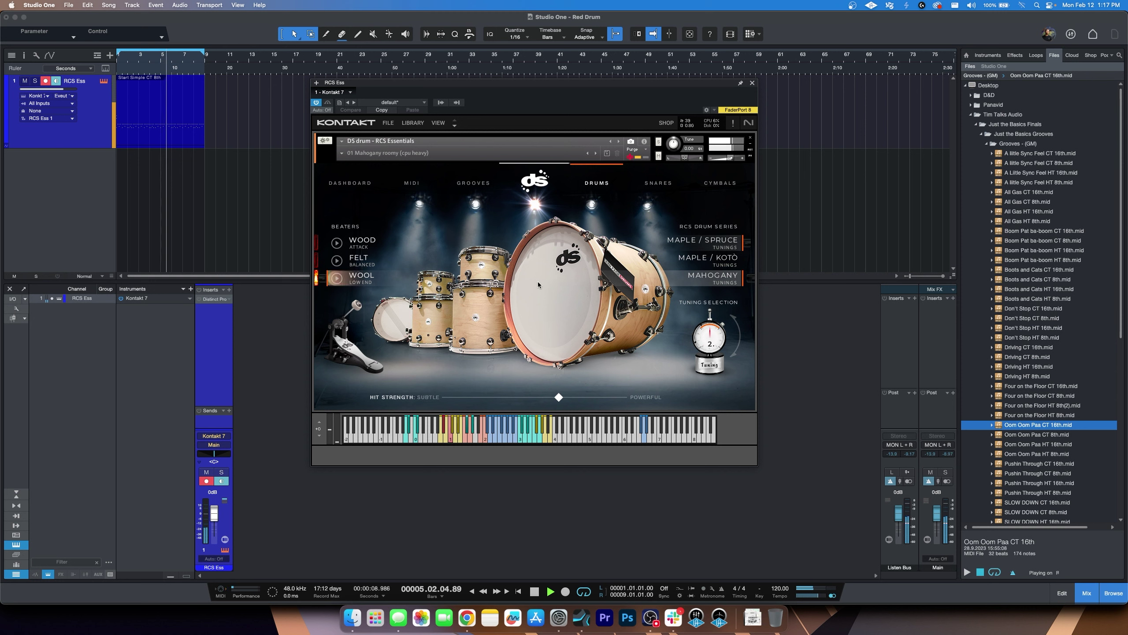
{"action": "left_click", "coordinate": [690, 260]}
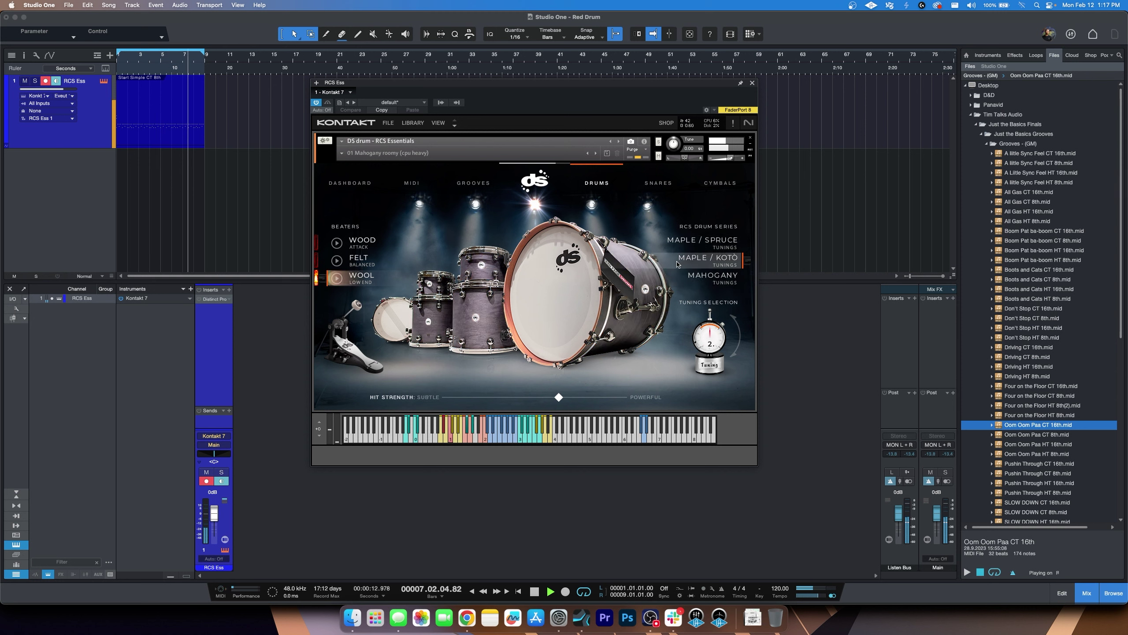
Step: Set the kick beater to Wood and the Maple / Koto kit's tuning to 1 during playback
{"action": "left_click", "coordinate": [351, 242]}
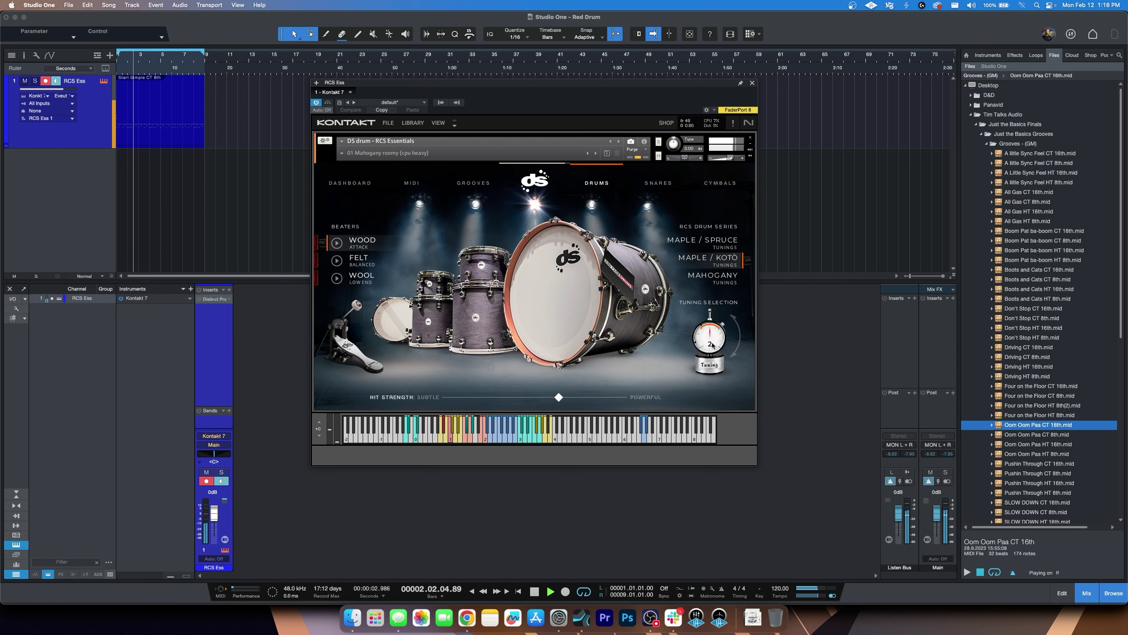
{"action": "left_click", "coordinate": [701, 328]}
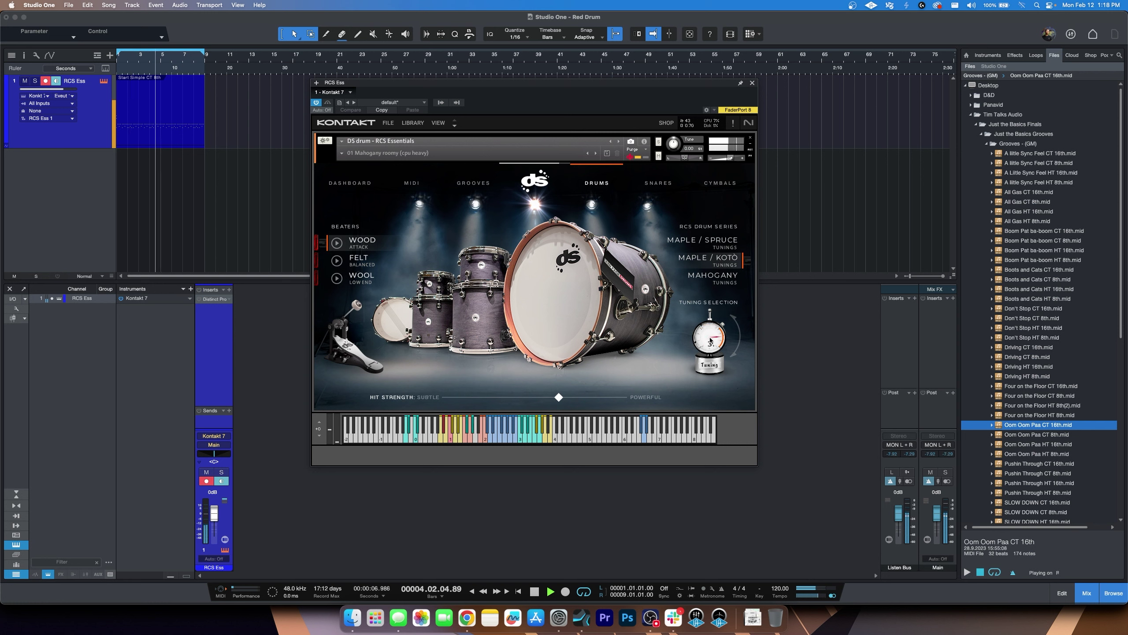
{"action": "left_click", "coordinate": [710, 341]}
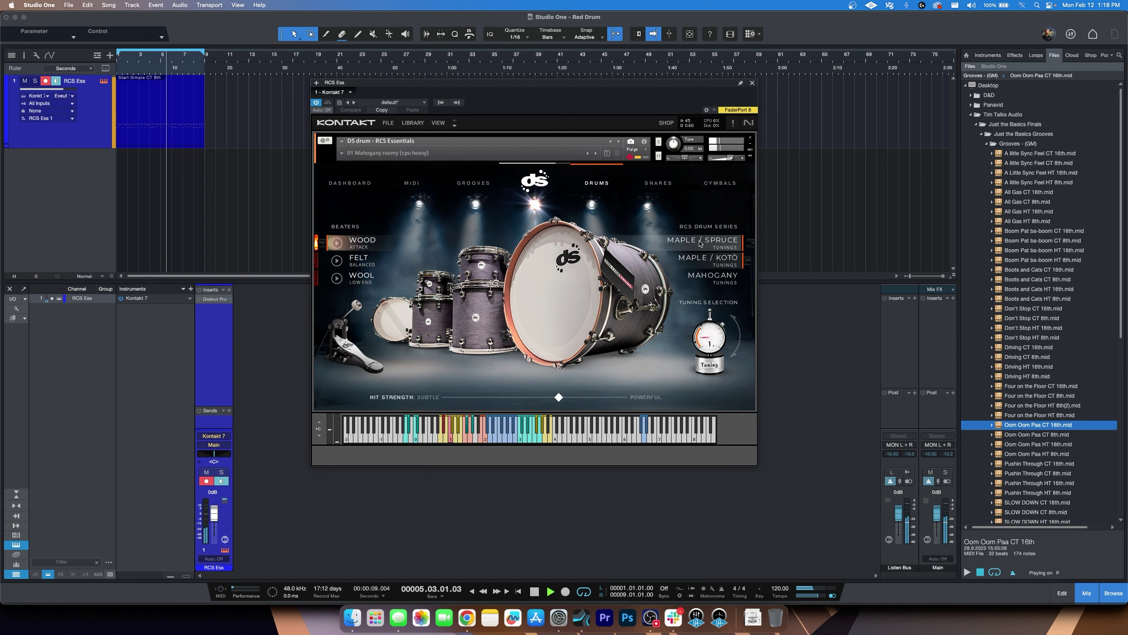
Step: Try the Low tuning on the Aluminium 14" snare, then set its tuning to Mid
{"action": "left_click", "coordinate": [664, 184]}
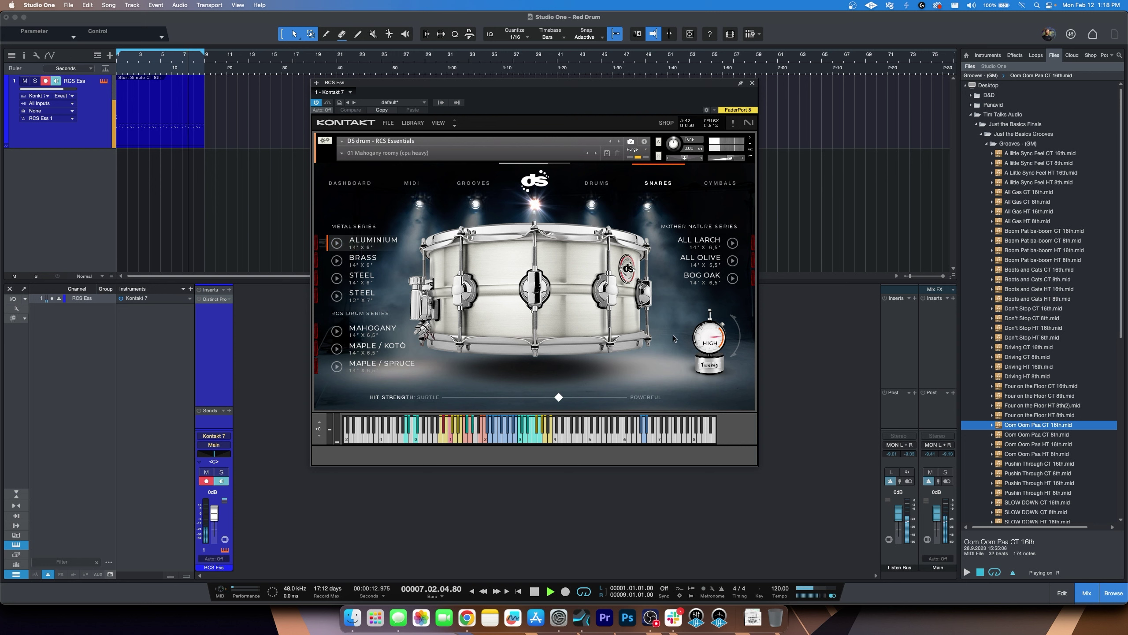
{"action": "left_click", "coordinate": [706, 343]}
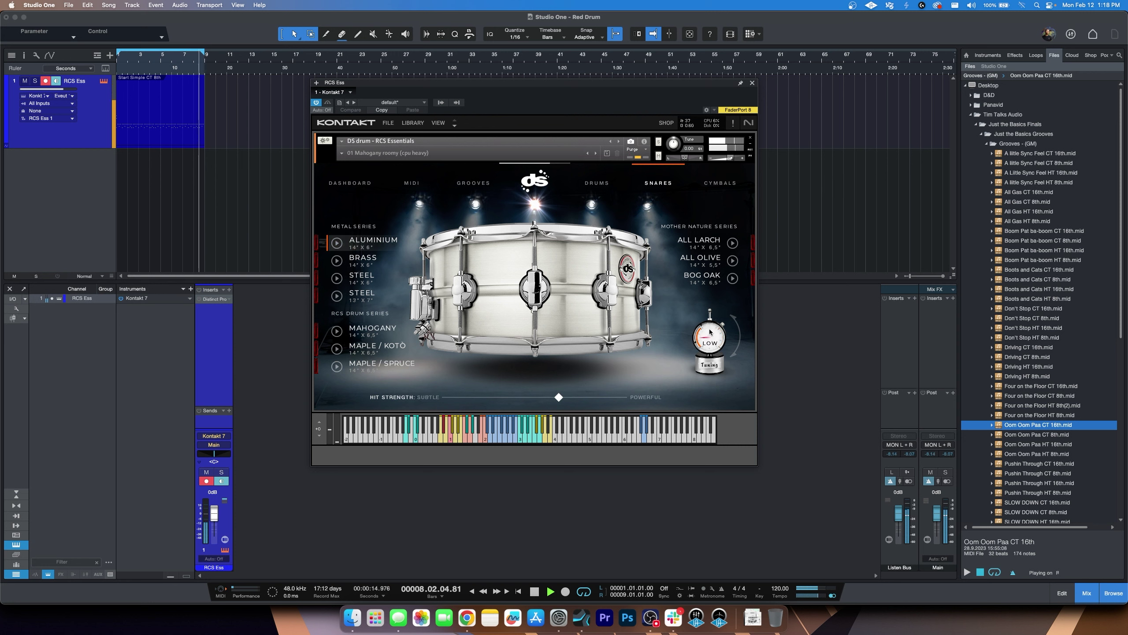
{"action": "left_click", "coordinate": [708, 328]}
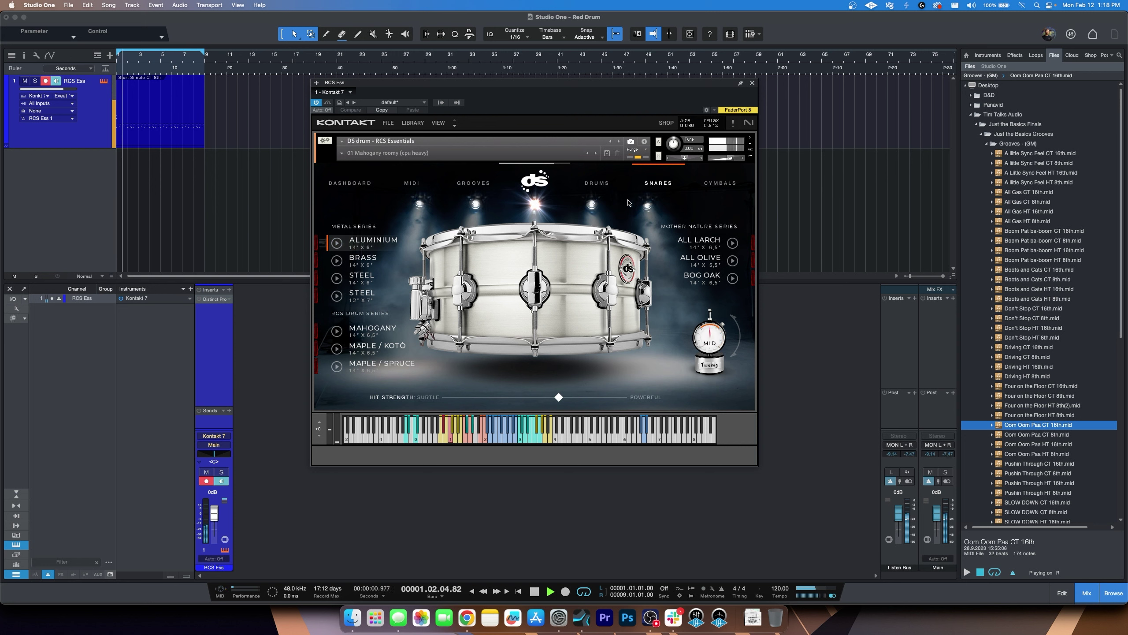
Step: Switch the kick beater to Felt and audition the Maple / Spruce and Mahogany drum series
{"action": "left_click", "coordinate": [596, 182]}
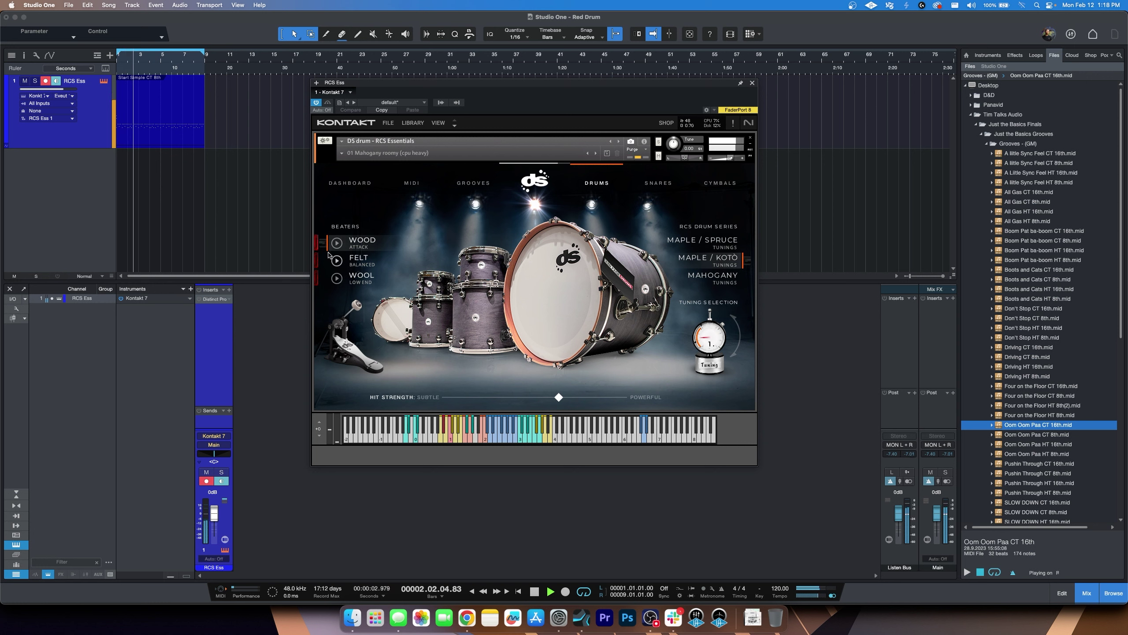
{"action": "left_click", "coordinate": [350, 260]}
{"action": "left_click", "coordinate": [707, 241]}
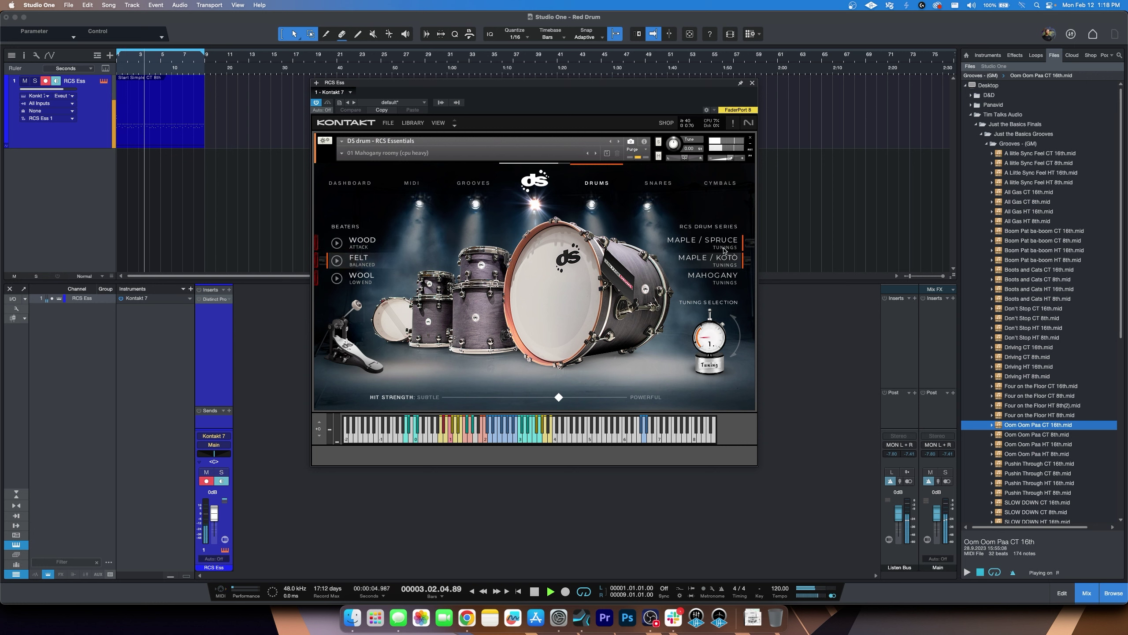
{"action": "left_click", "coordinate": [711, 276]}
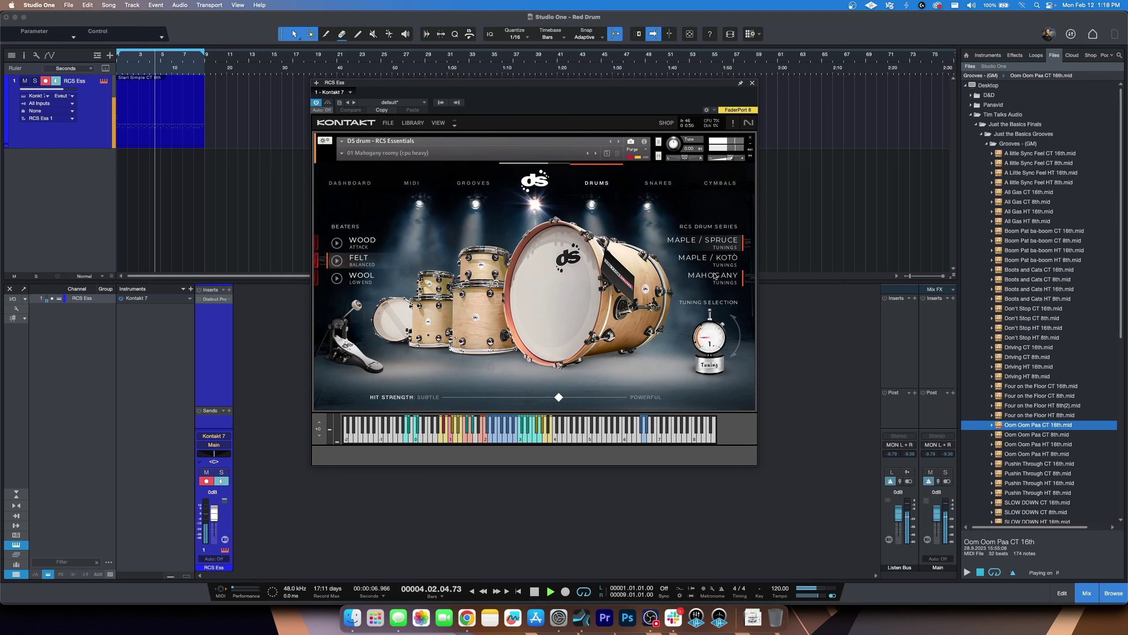
Step: Audition the drum series with tuning 2 and finish on Maple / Koto with tuning 3
{"action": "left_click", "coordinate": [708, 342]}
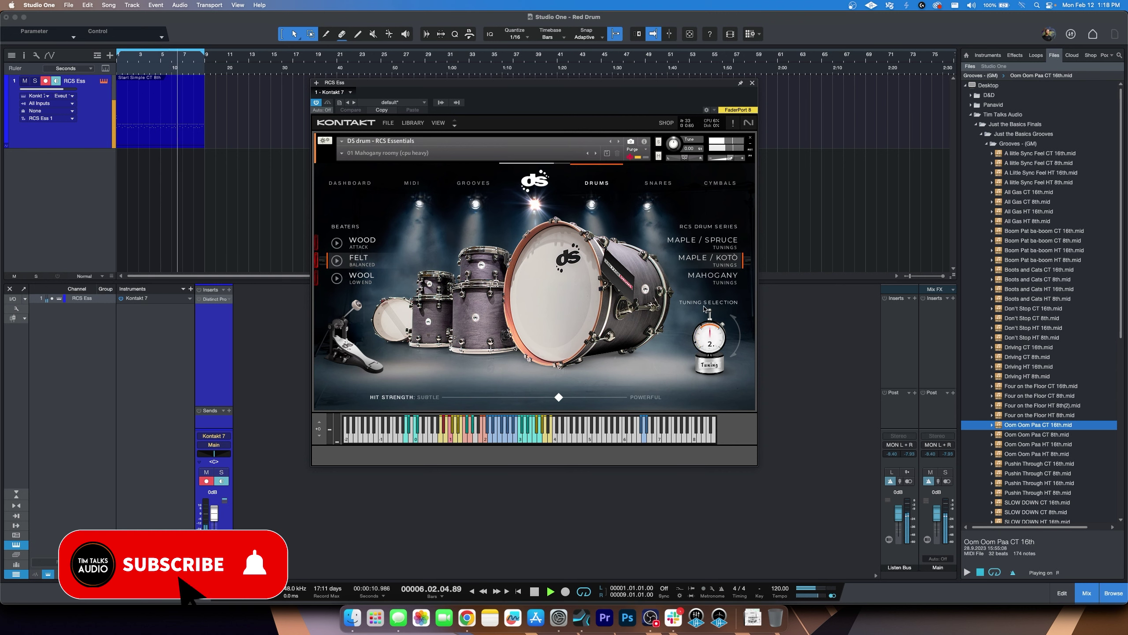
{"action": "left_click", "coordinate": [707, 247]}
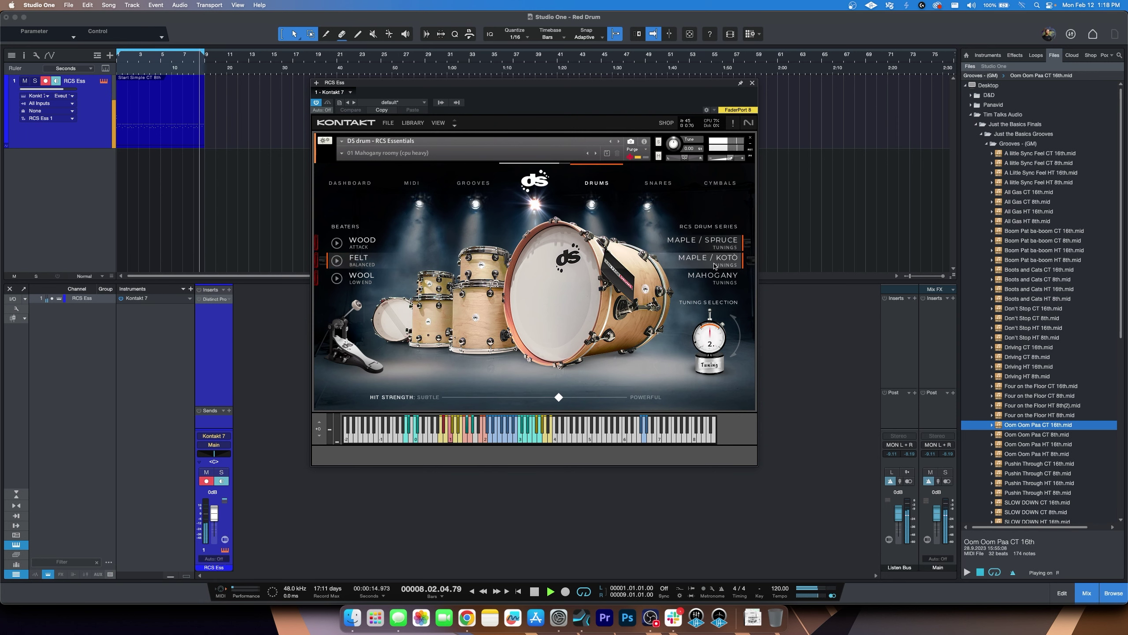
{"action": "left_click", "coordinate": [708, 279]}
{"action": "left_click", "coordinate": [709, 260]}
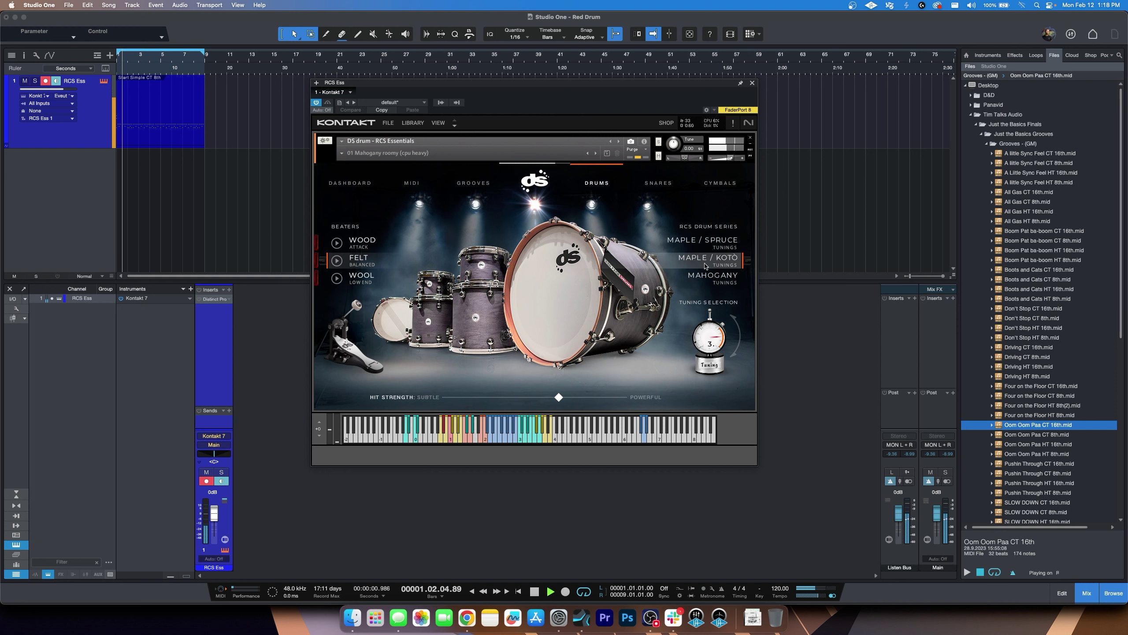
Step: Audition the 14" BB hi-hat with the playing groove, then set the hi-hat to 14" Rock
{"action": "left_click", "coordinate": [720, 182]}
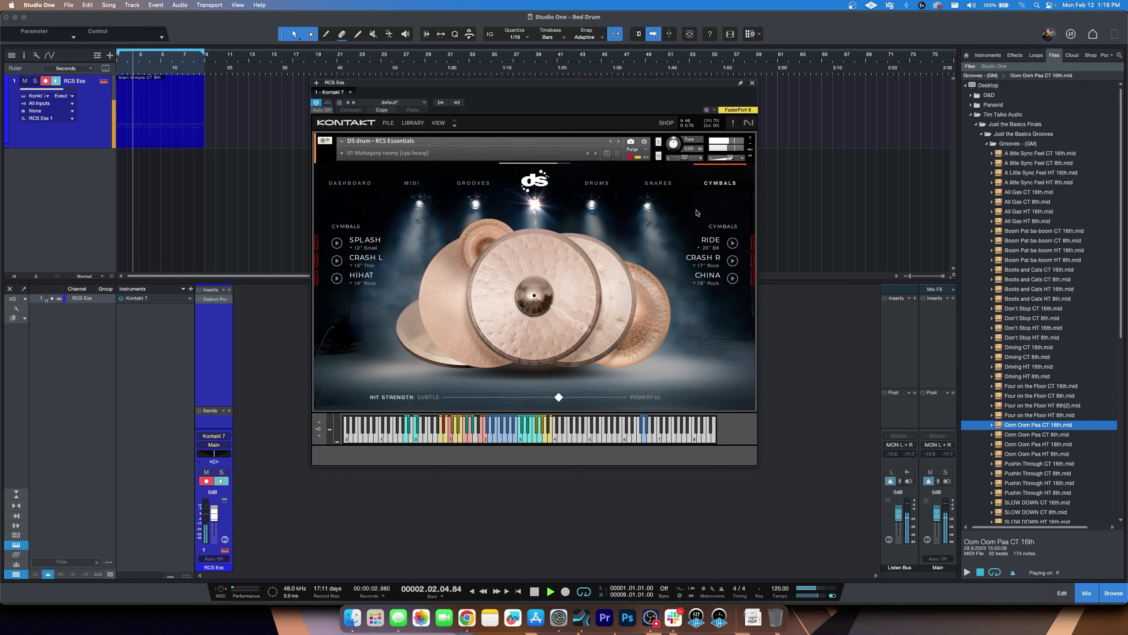
{"action": "left_click", "coordinate": [362, 283]}
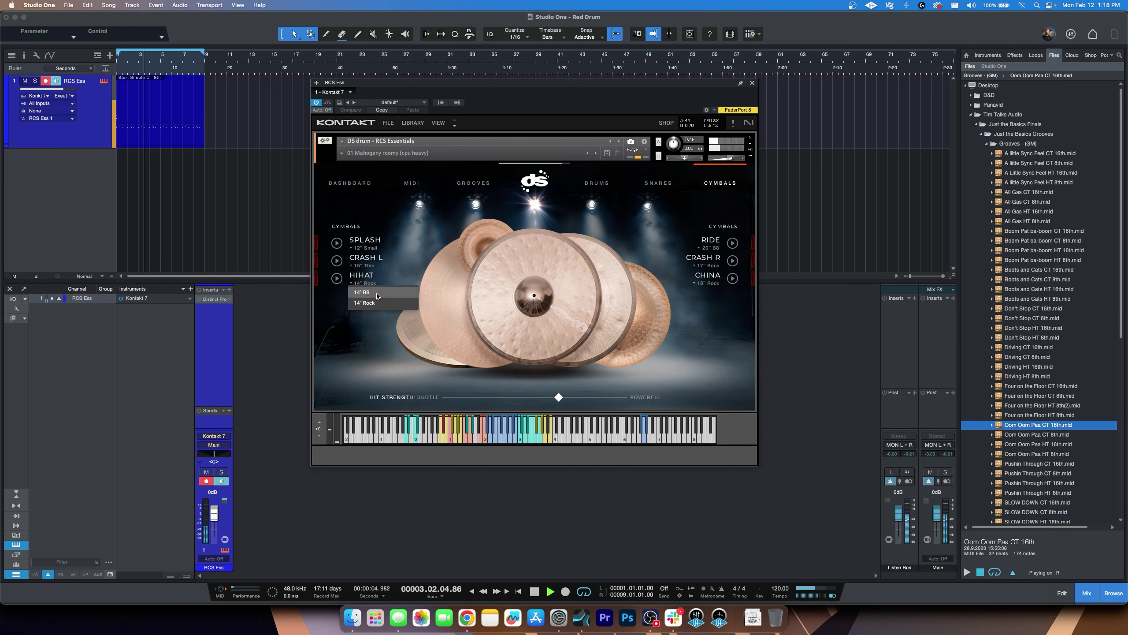
{"action": "left_click", "coordinate": [378, 293]}
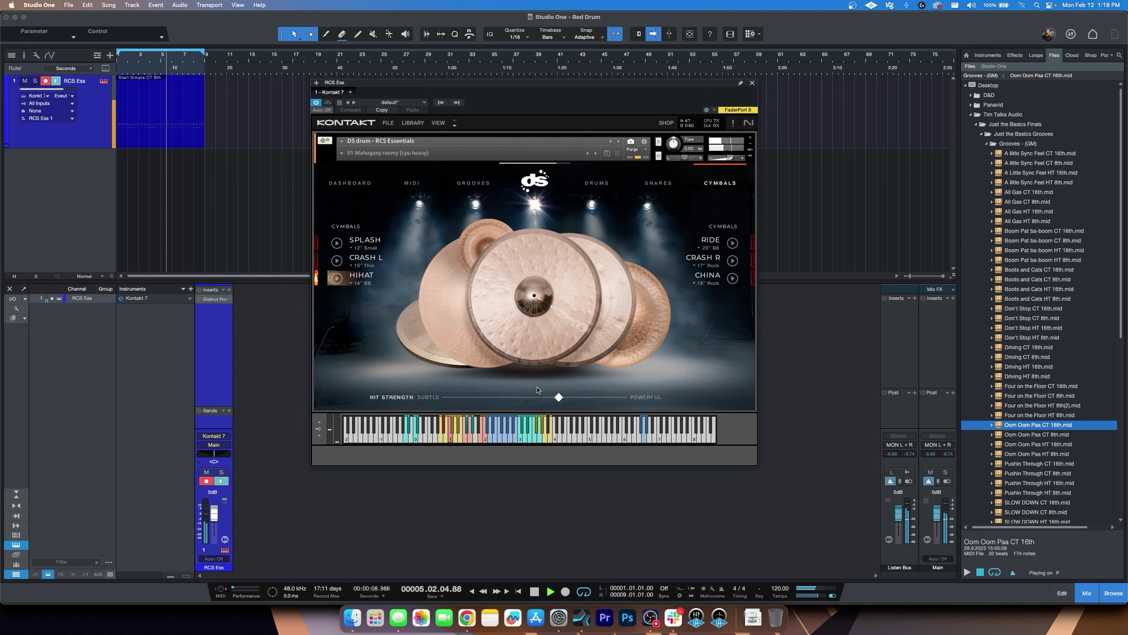
{"action": "left_click", "coordinate": [365, 284]}
{"action": "left_click", "coordinate": [365, 303]}
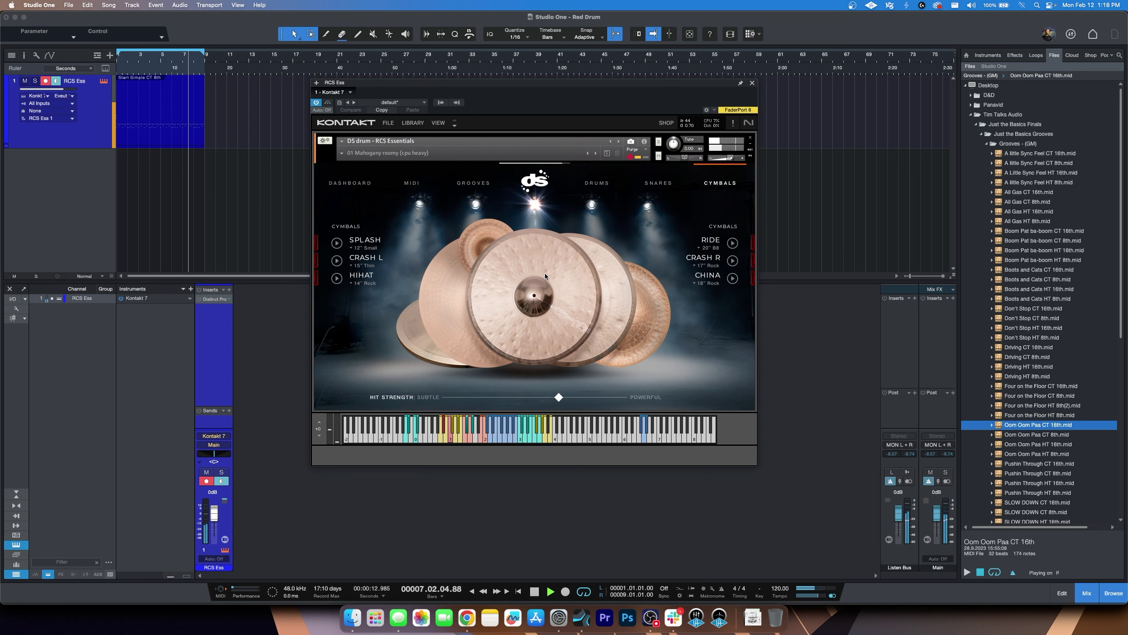
Step: Set the Crash R cymbal to 17" Thin and the China to 16" Rock
{"action": "left_click", "coordinate": [708, 266]}
{"action": "left_click", "coordinate": [711, 276]}
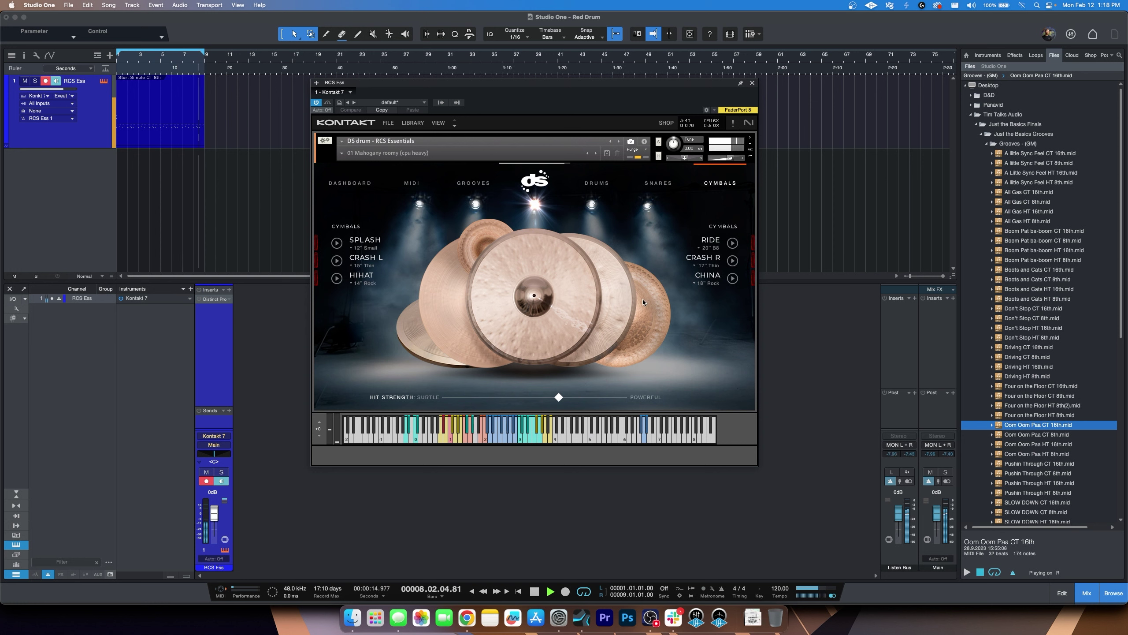
{"action": "left_click", "coordinate": [708, 283]}
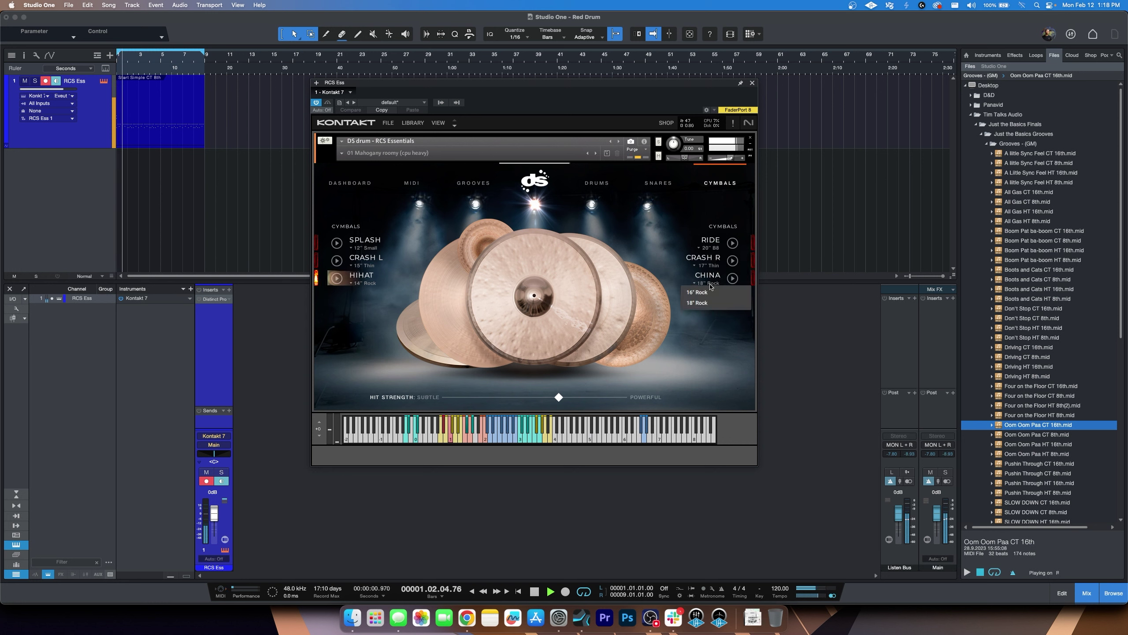
{"action": "left_click", "coordinate": [710, 294]}
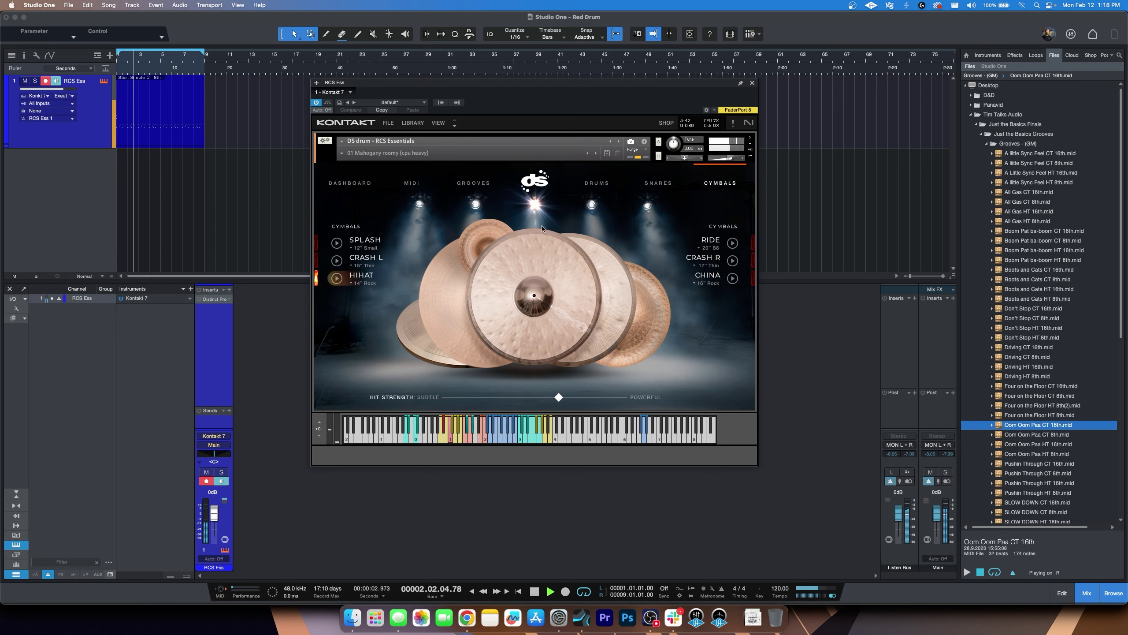
Step: Select the Mahogany snare from the RCS drum series, listen to it in the groove and stop playback
{"action": "left_click", "coordinate": [658, 183]}
{"action": "left_click", "coordinate": [373, 330]}
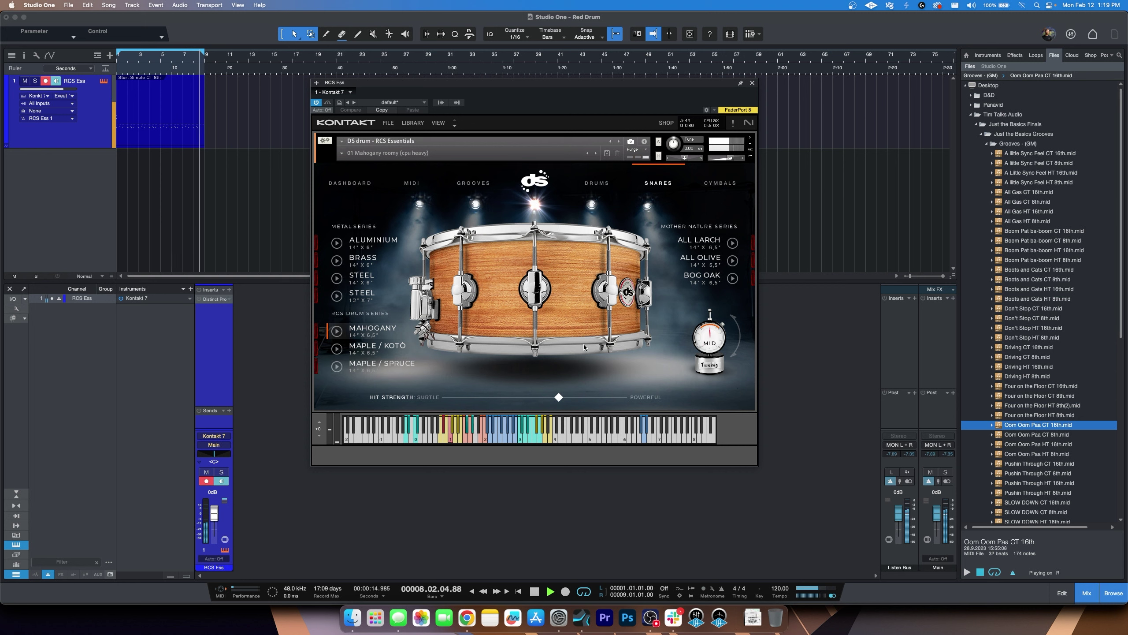
{"action": "key", "text": "space"}
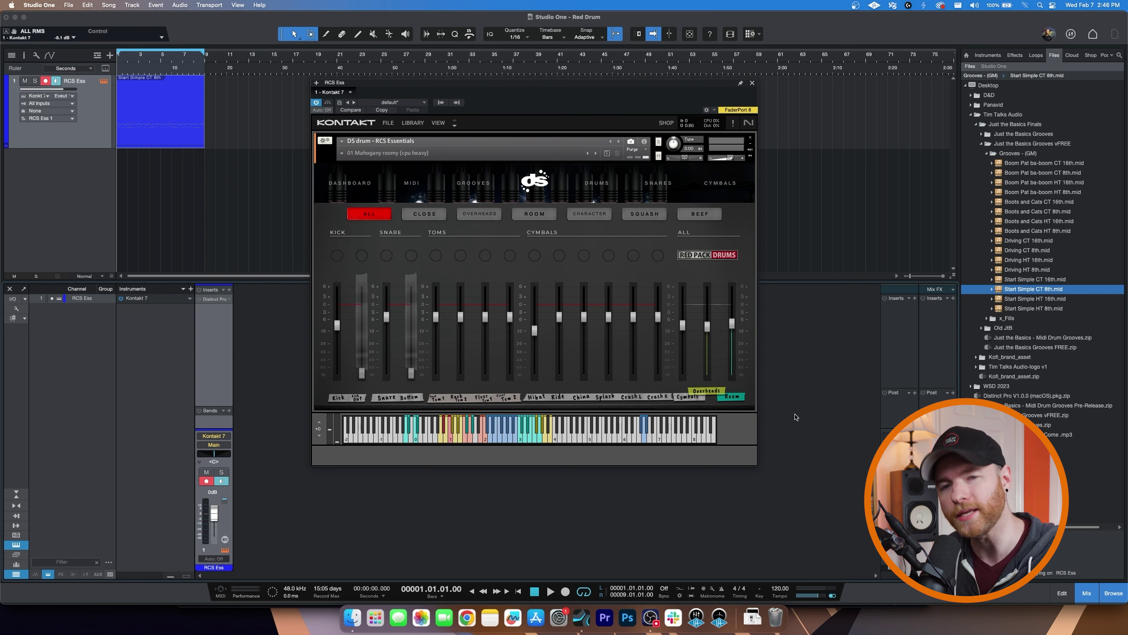
Step: Return from the mixer to the kit's kick and tom selection
{"action": "left_click", "coordinate": [596, 182]}
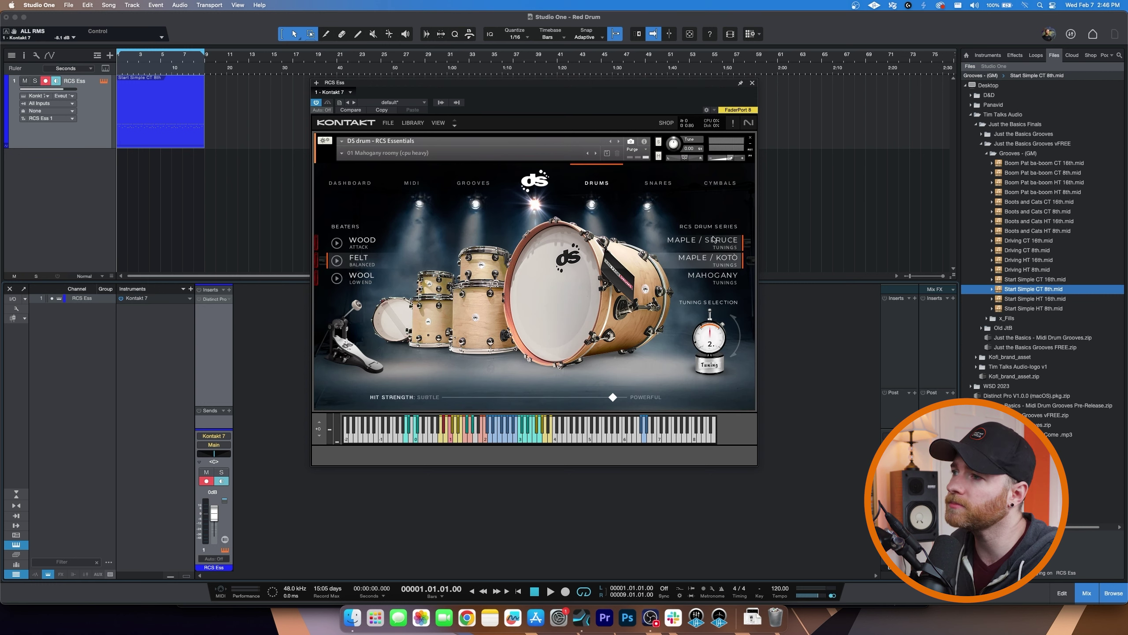